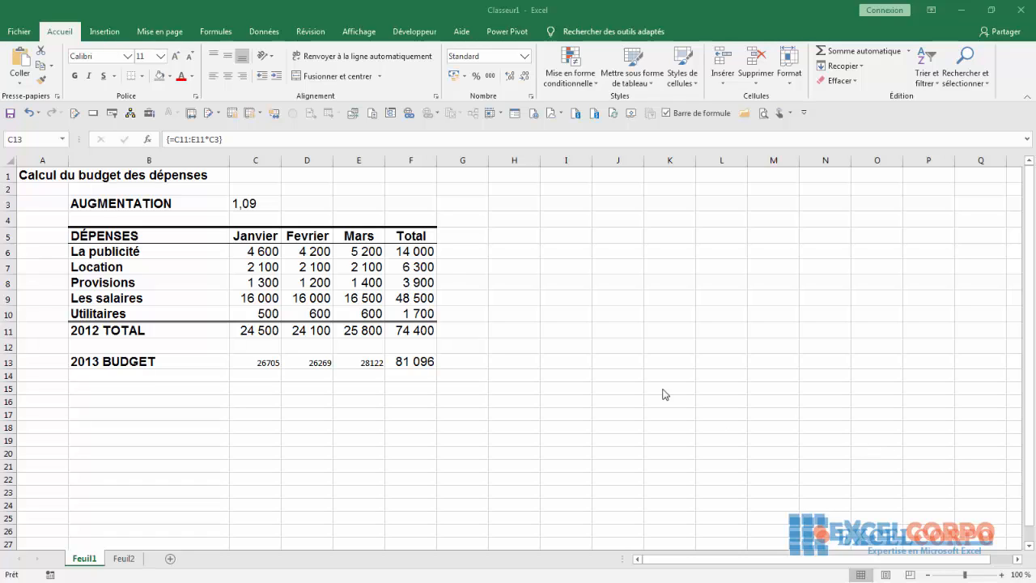
Examine the formulas behind the 2013 BUDGET cells for Janvier, Fevrier and Mars (C13:E13).
left_click(274, 414)
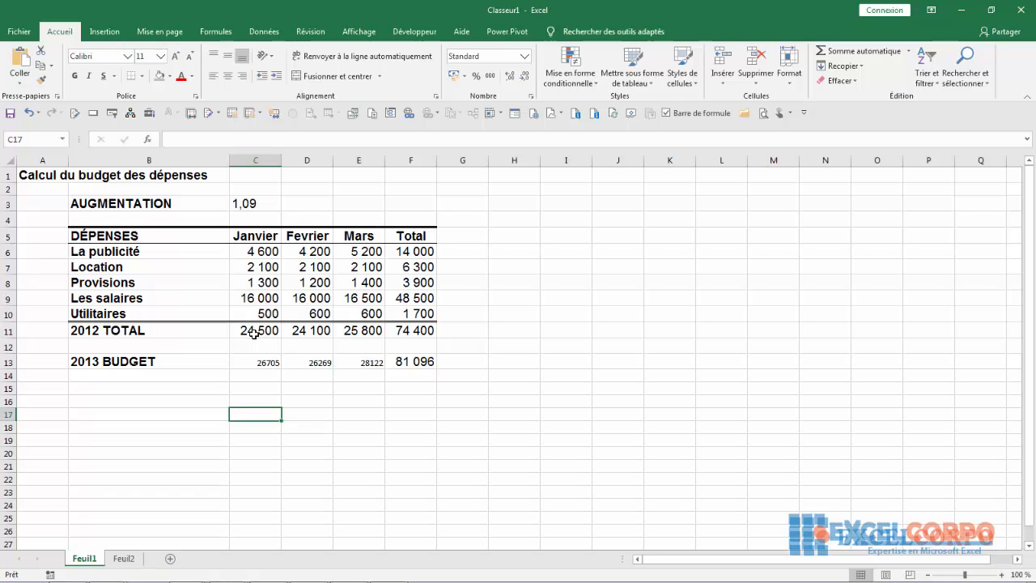
left_click(260, 362)
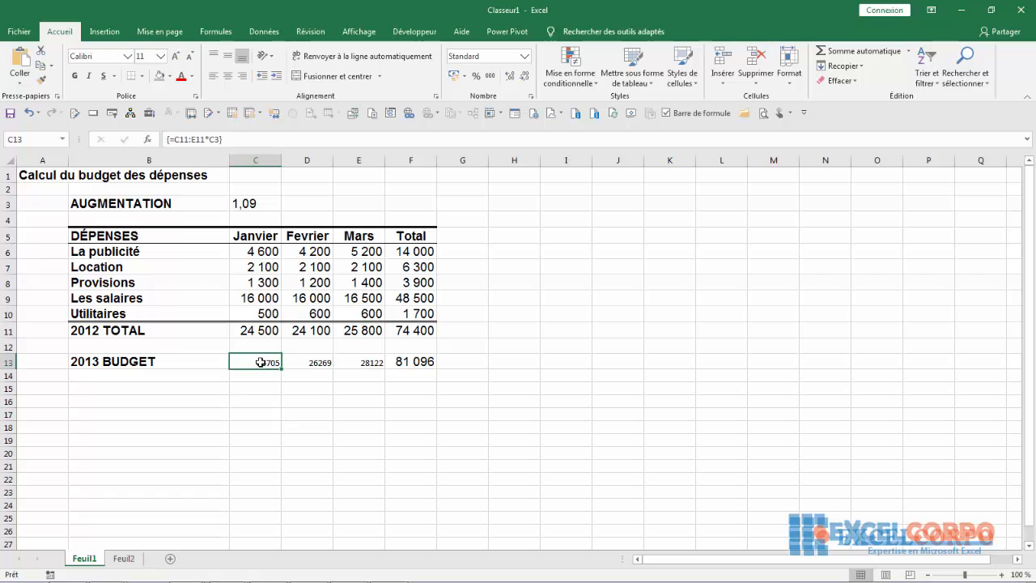
left_click(313, 363)
left_click(357, 365)
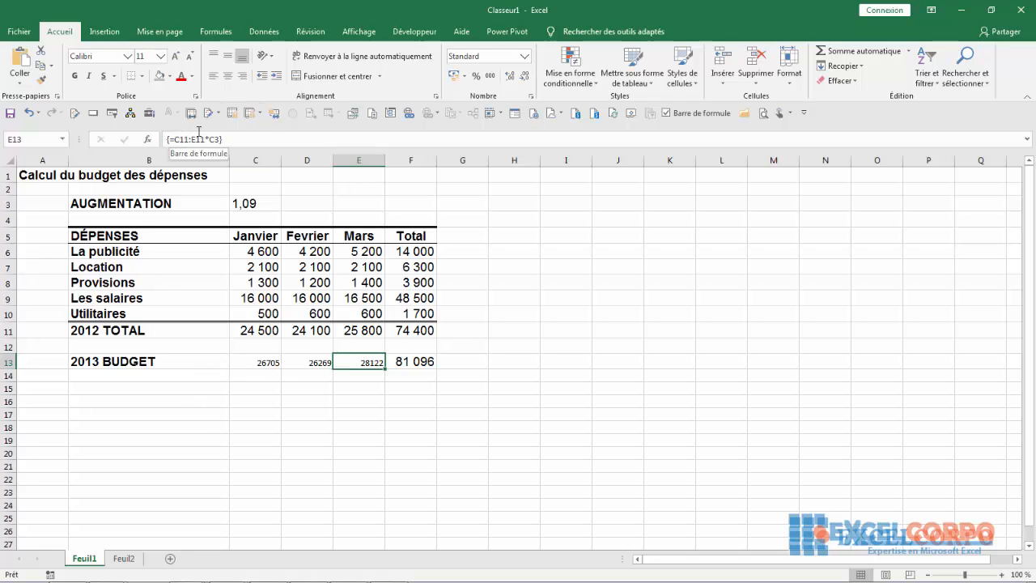
left_click(301, 389)
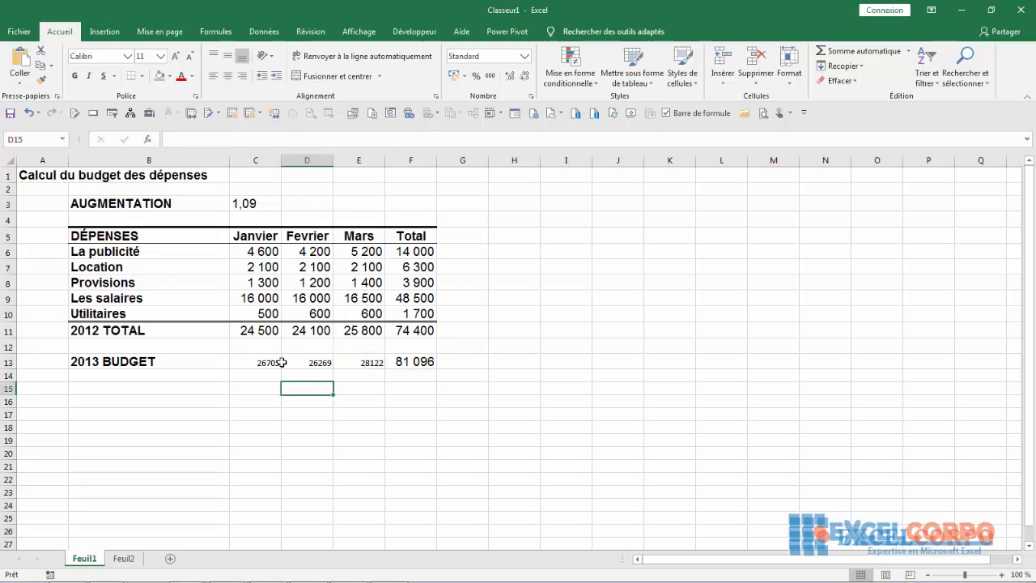
Compare each monthly 2013 BUDGET formula in C13:E13 with the matching 2012 TOTAL formula in C11:E11.
left_click(272, 362)
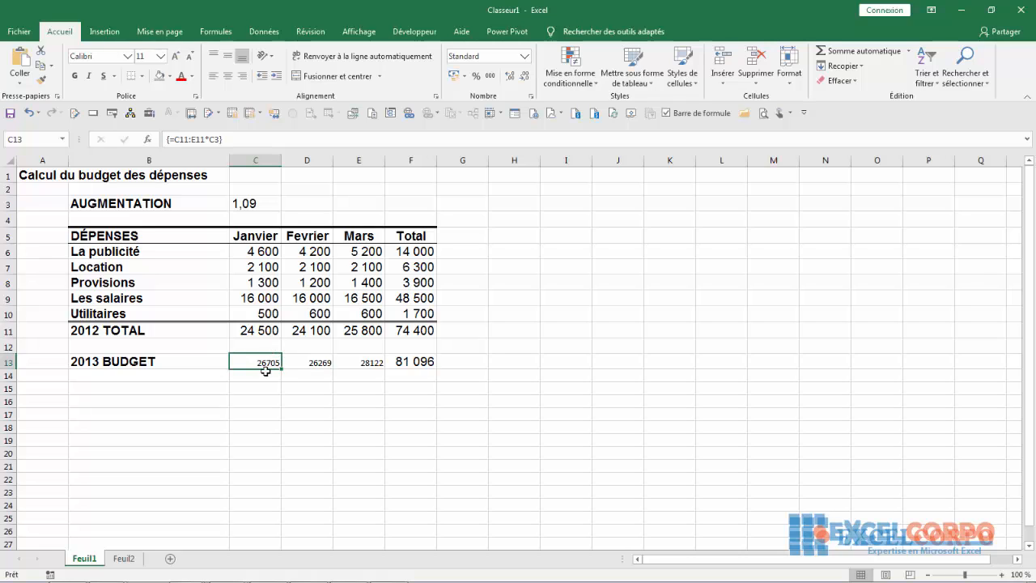
left_click(255, 330)
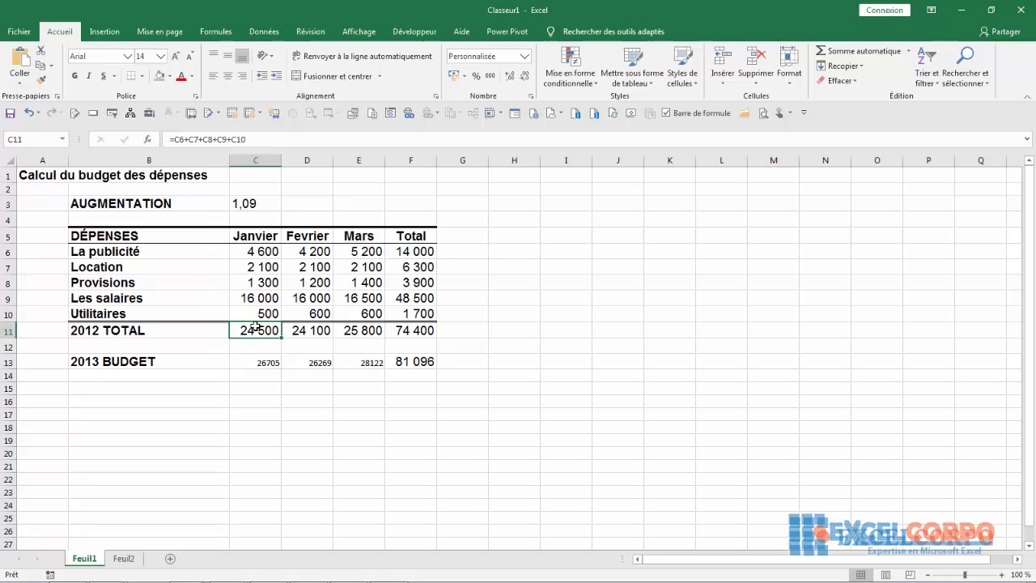
left_click(303, 364)
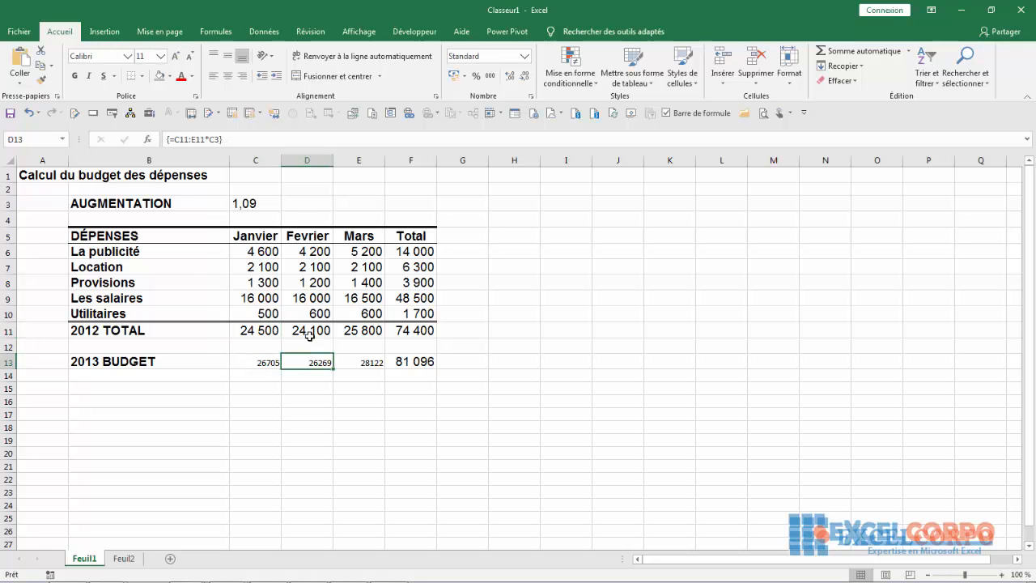
left_click(311, 329)
left_click(370, 363)
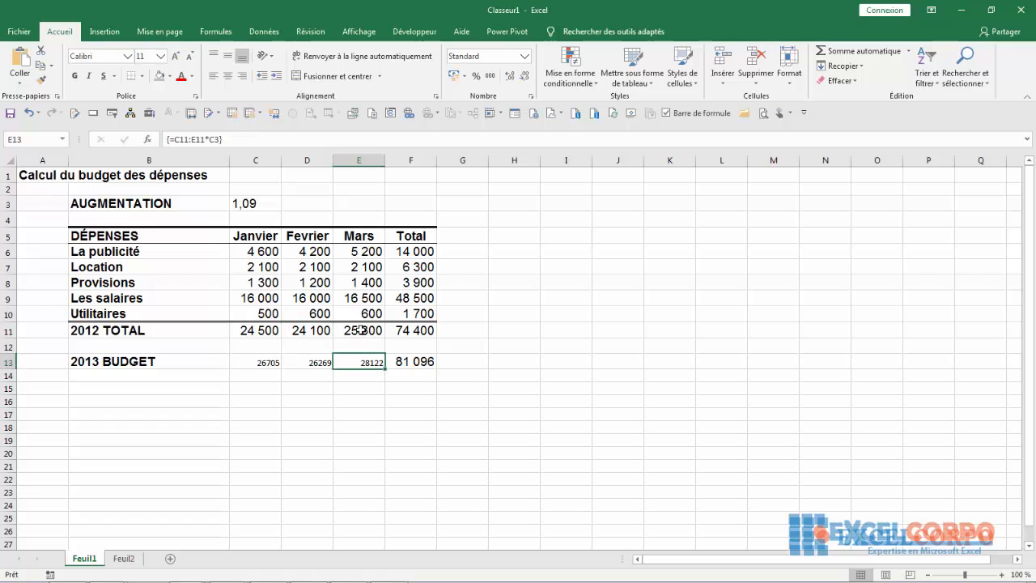
left_click(360, 329)
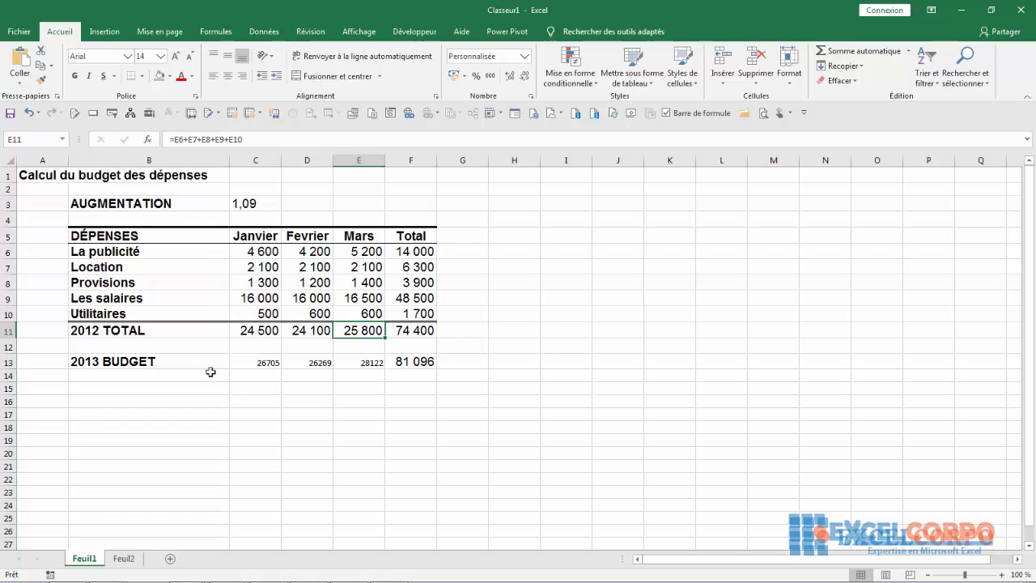
left_click(257, 362)
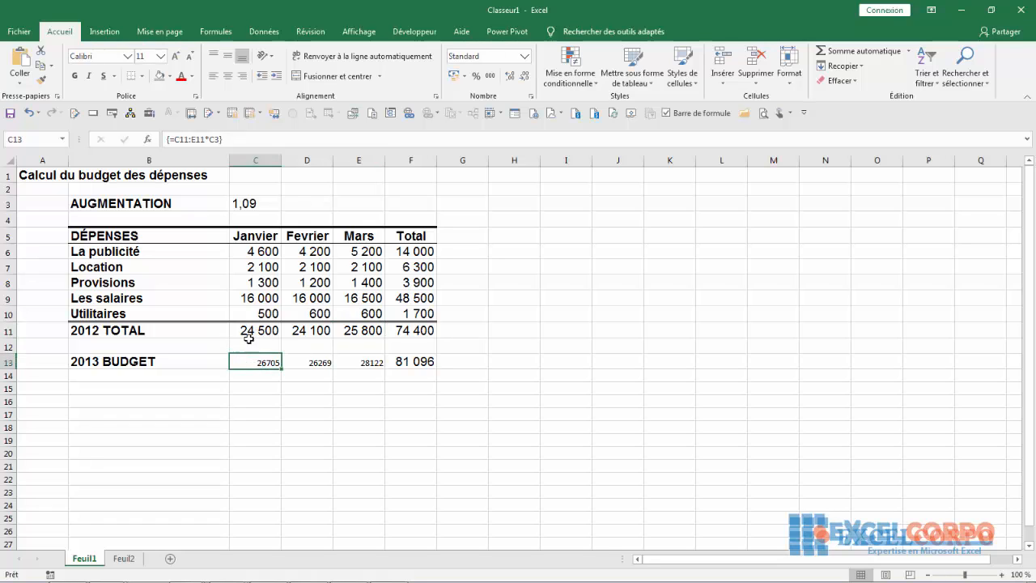
left_click_drag(250, 328, 234, 340)
left_click(315, 352)
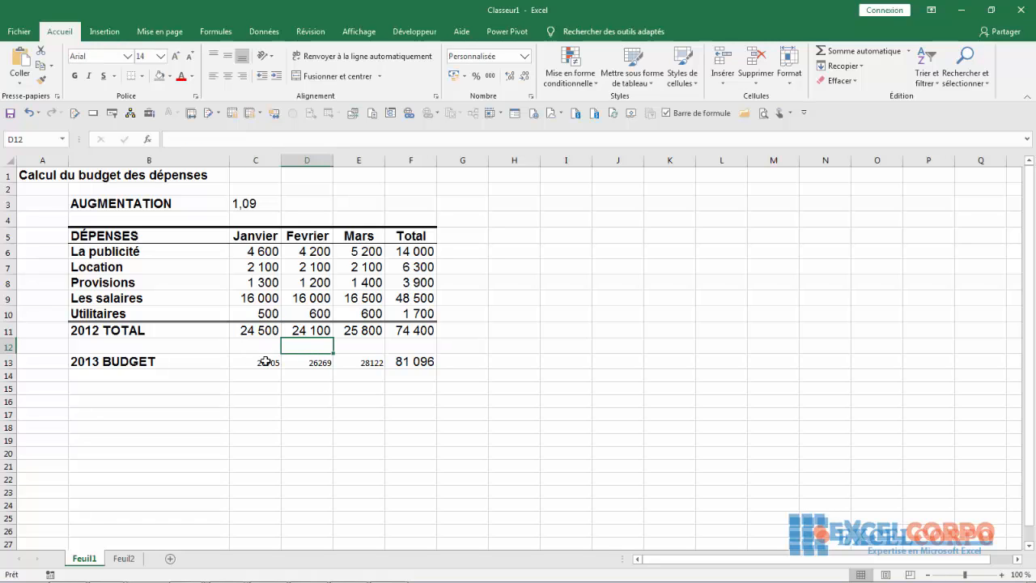
left_click(262, 361)
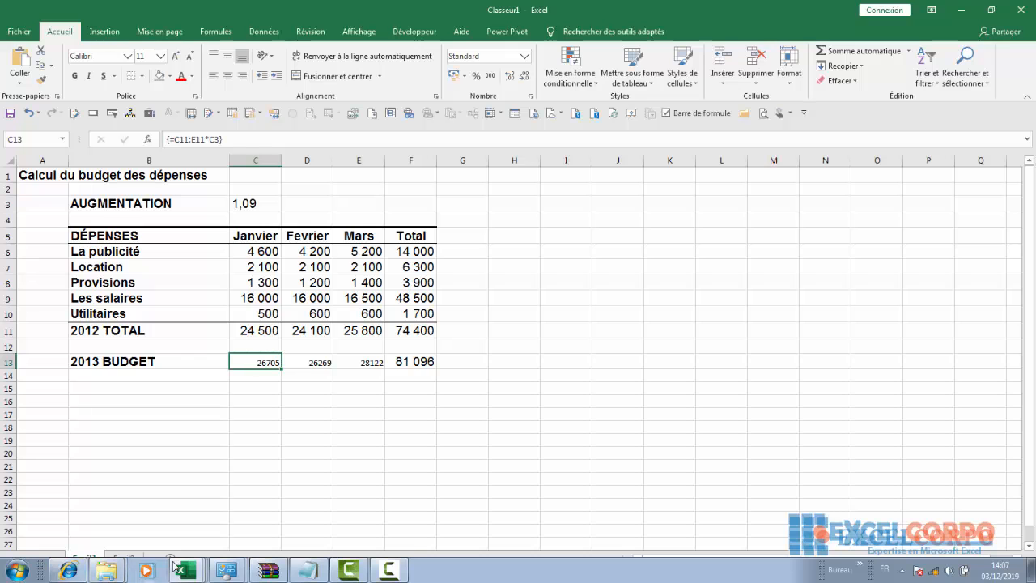
Switch to the Expenses workbook and inspect the 2013 BUDGET formulas in C13, D13 and E13 on Budget - Division I.
left_click(185, 571)
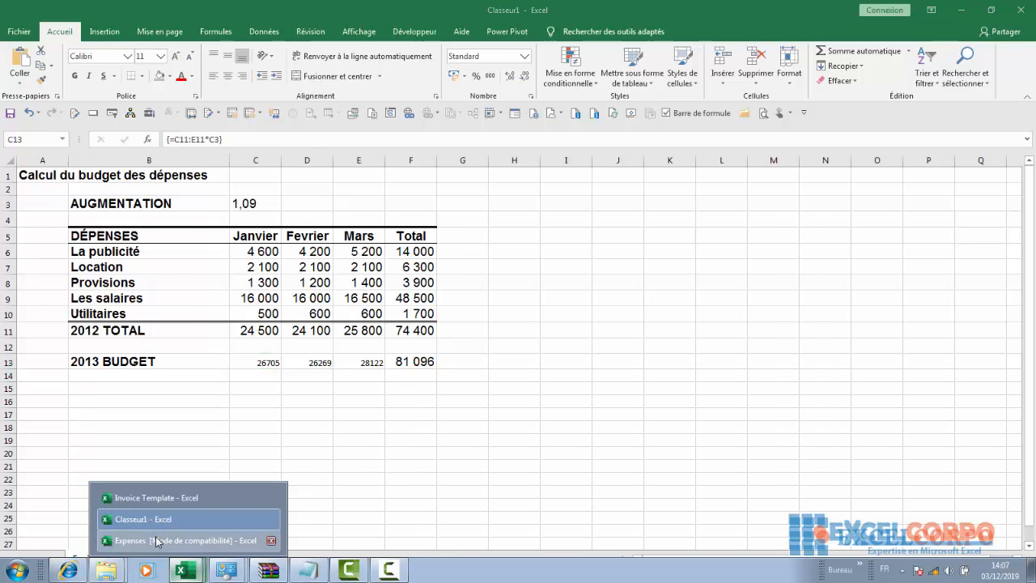
left_click(157, 540)
left_click(171, 358)
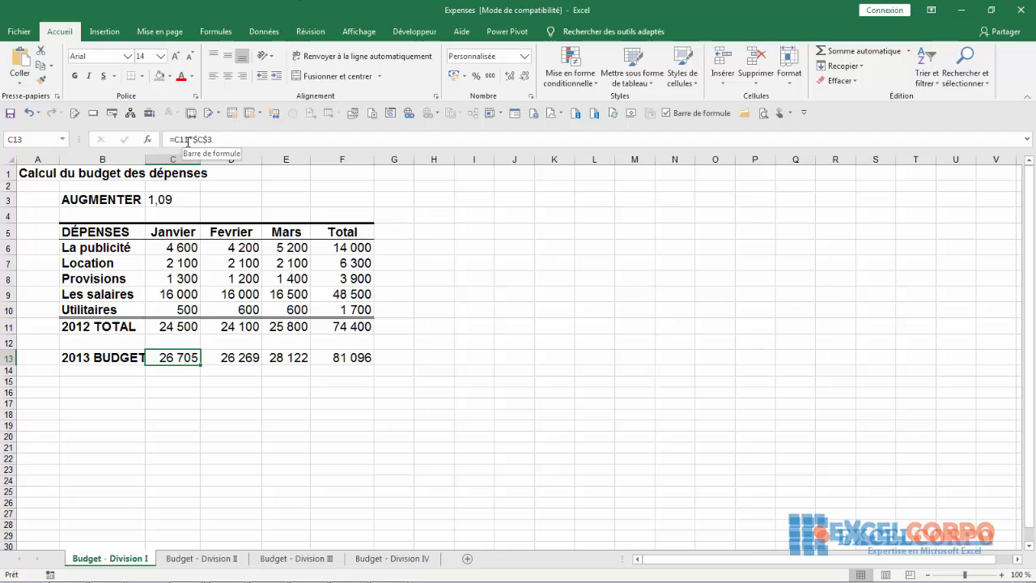
left_click(244, 356)
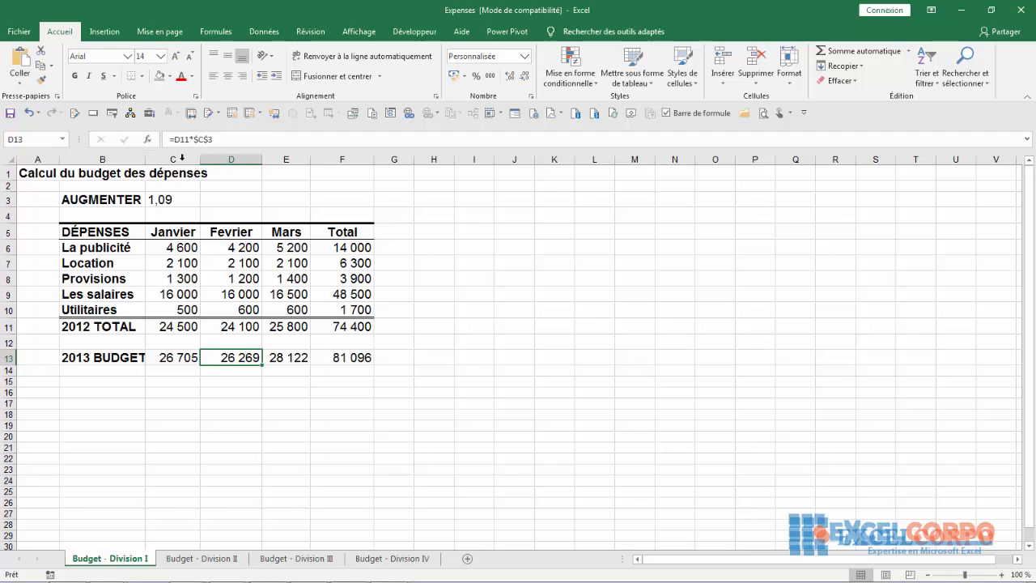
left_click(285, 357)
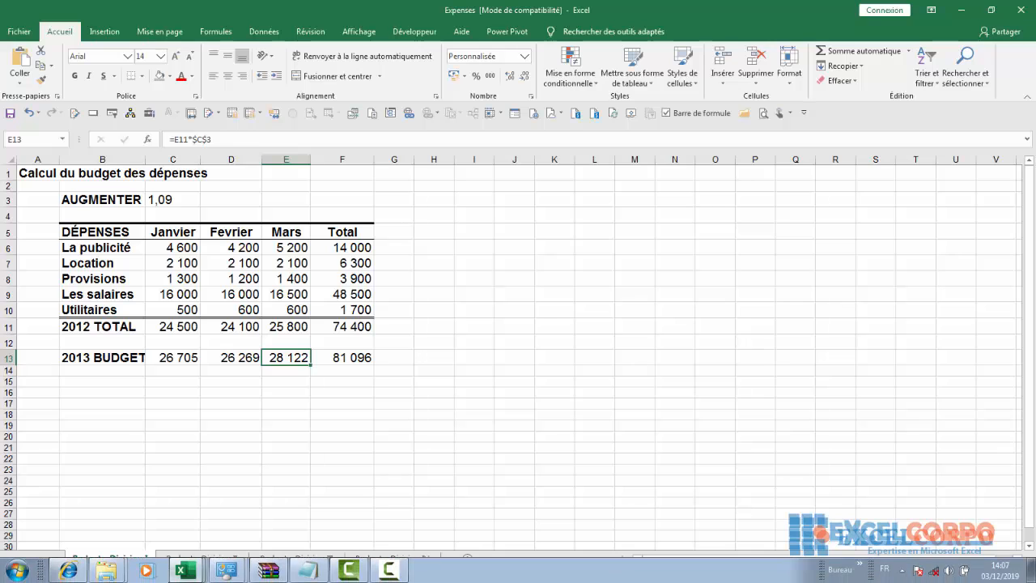
Return to the Classeur1 workbook and review the 2013 BUDGET formulas in D13 and C13 against the Janvier 2012 TOTAL.
left_click(184, 571)
left_click(173, 520)
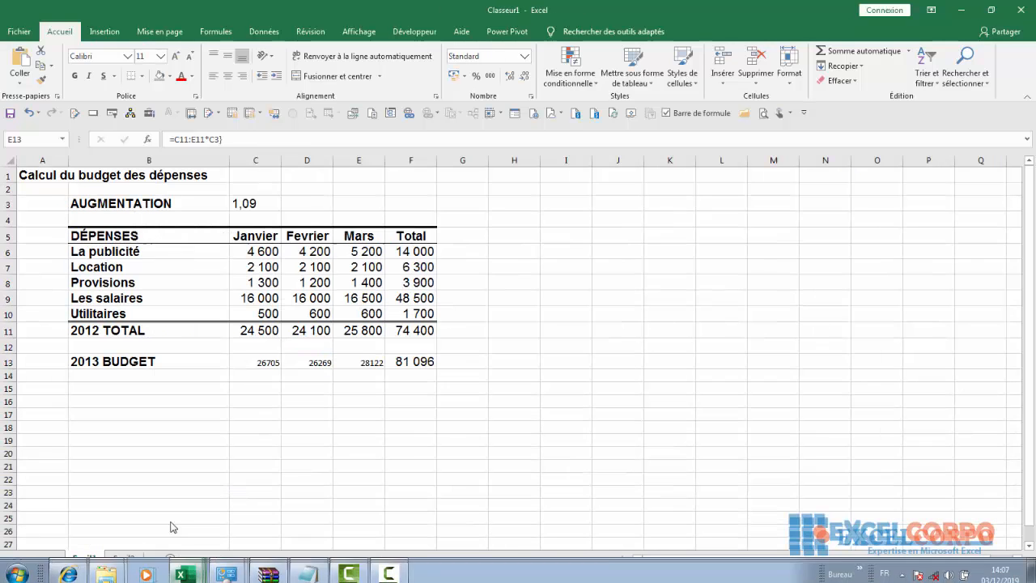
left_click(307, 365)
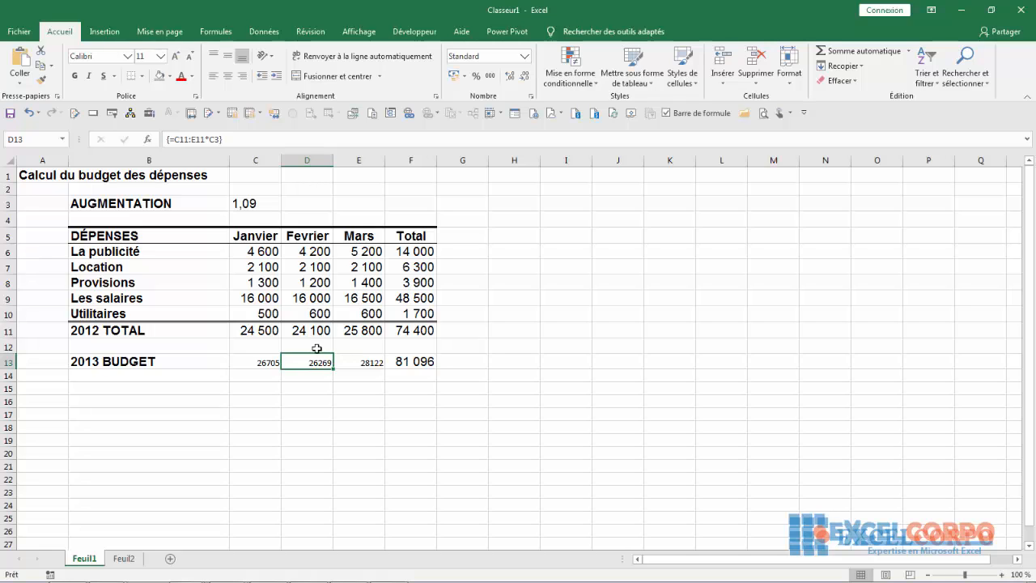
left_click(267, 336)
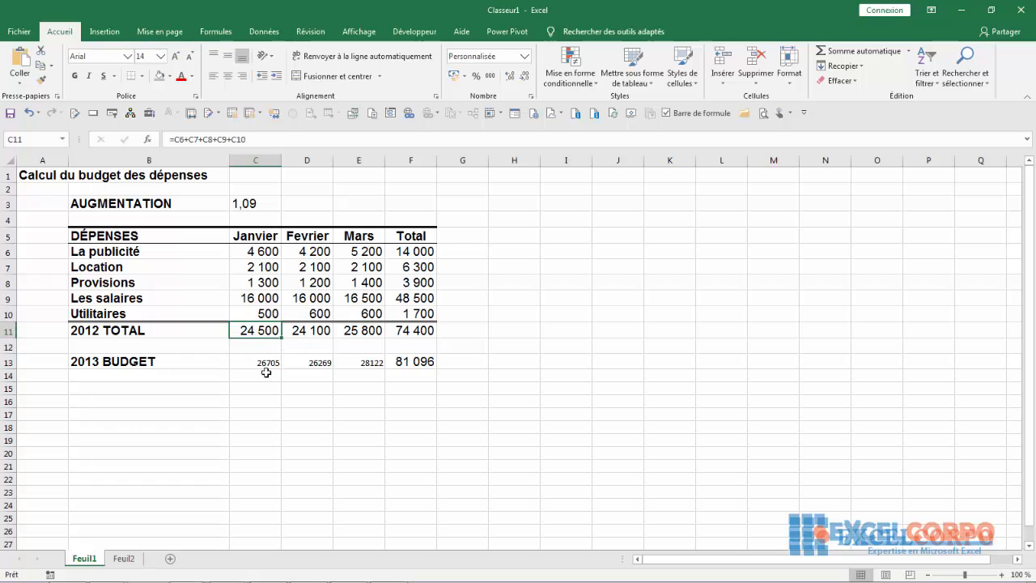
left_click(265, 364)
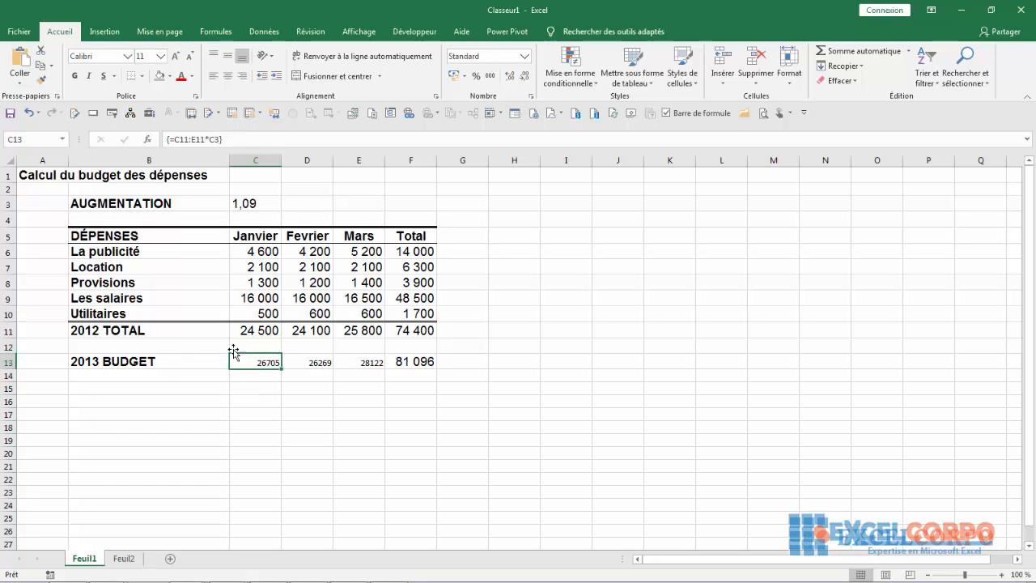
left_click(346, 404)
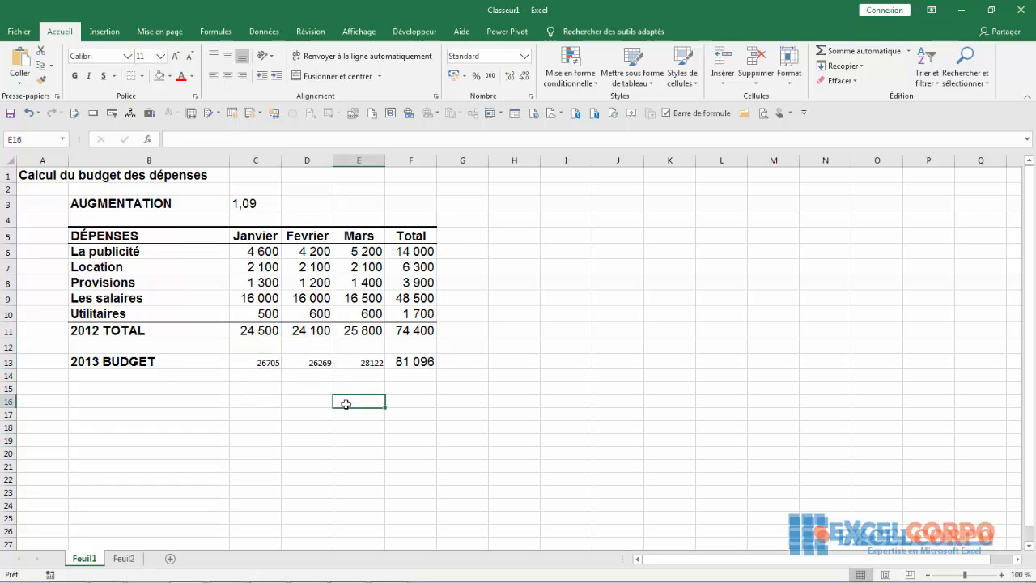
Study the array formula diagram on Feuil2, and go back to the Janvier 2012 TOTAL cell on Feuil1.
left_click(125, 559)
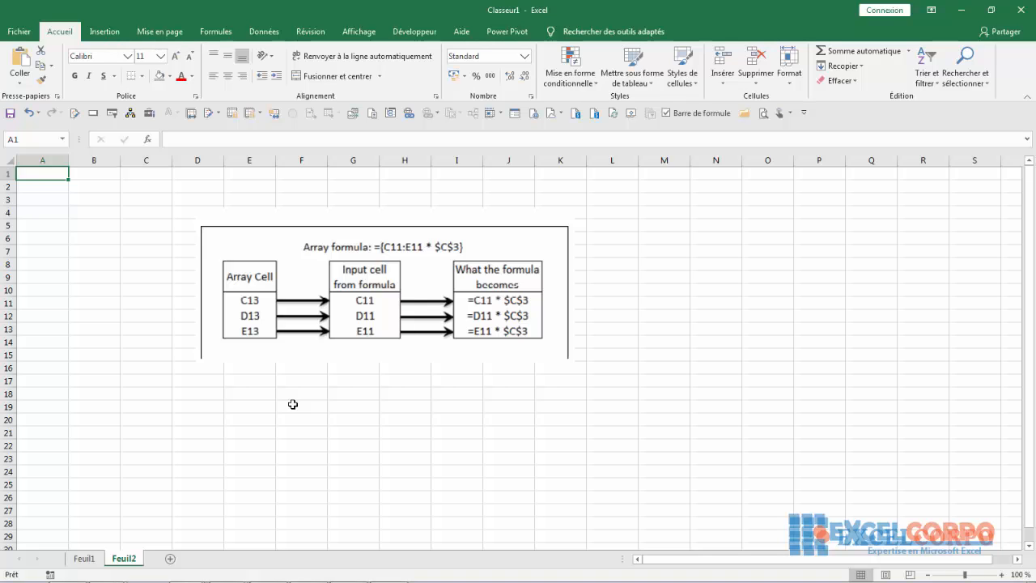
left_click(79, 560)
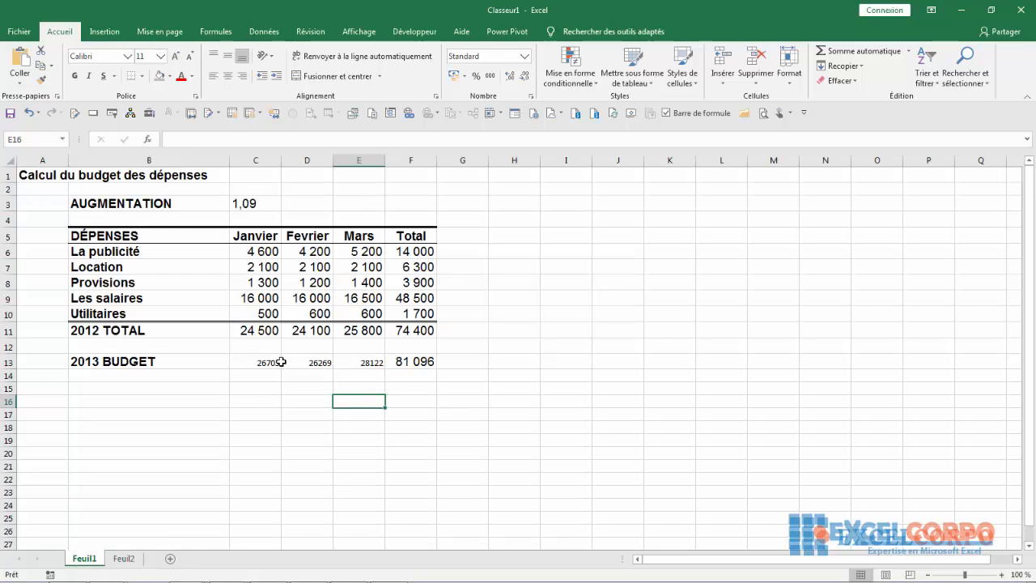
left_click(256, 331)
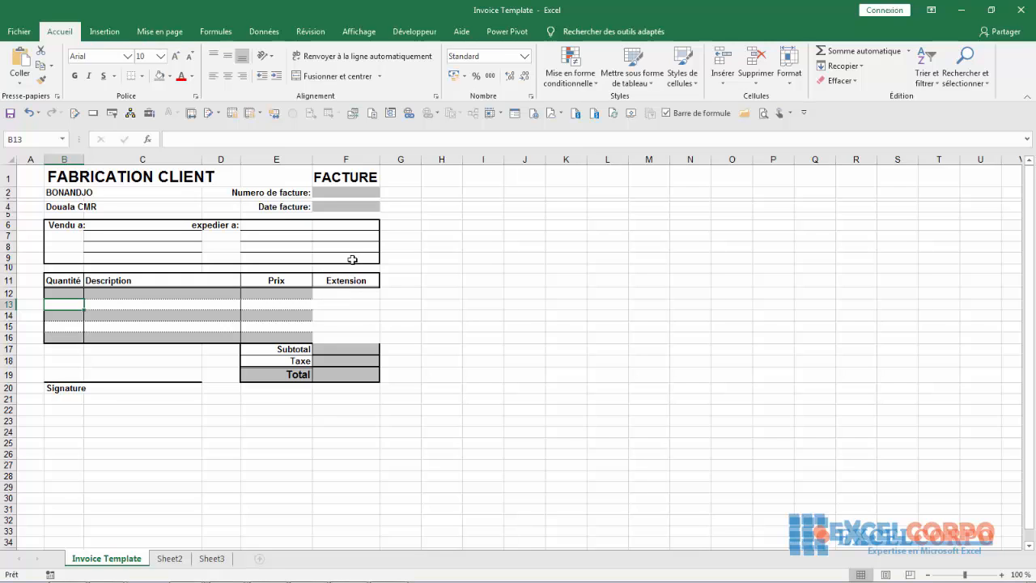
Inspect the individual Extension formulas in F12 through F16 of the Invoice Template workbook.
left_click_drag(343, 293, 343, 341)
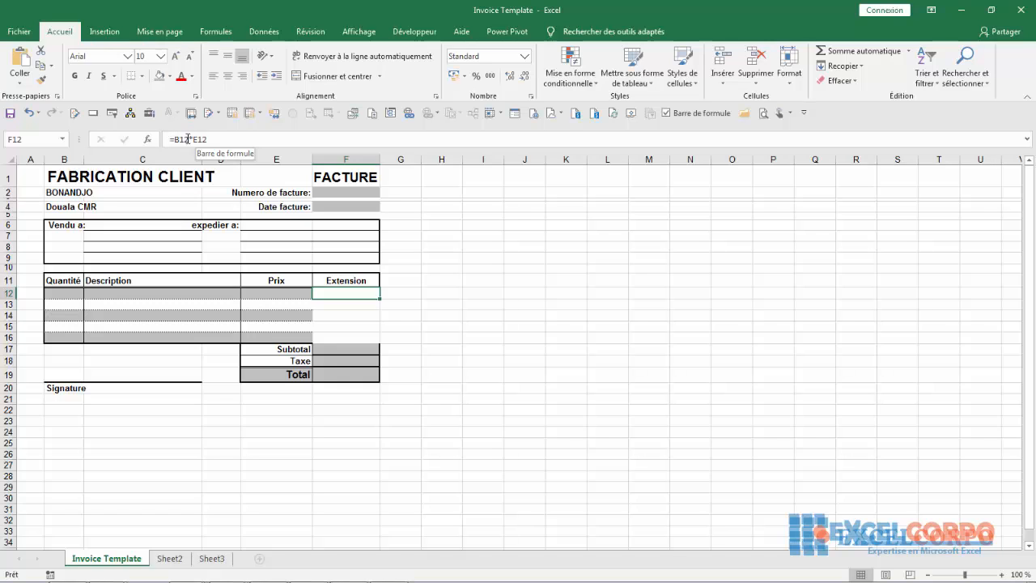
key("Down")
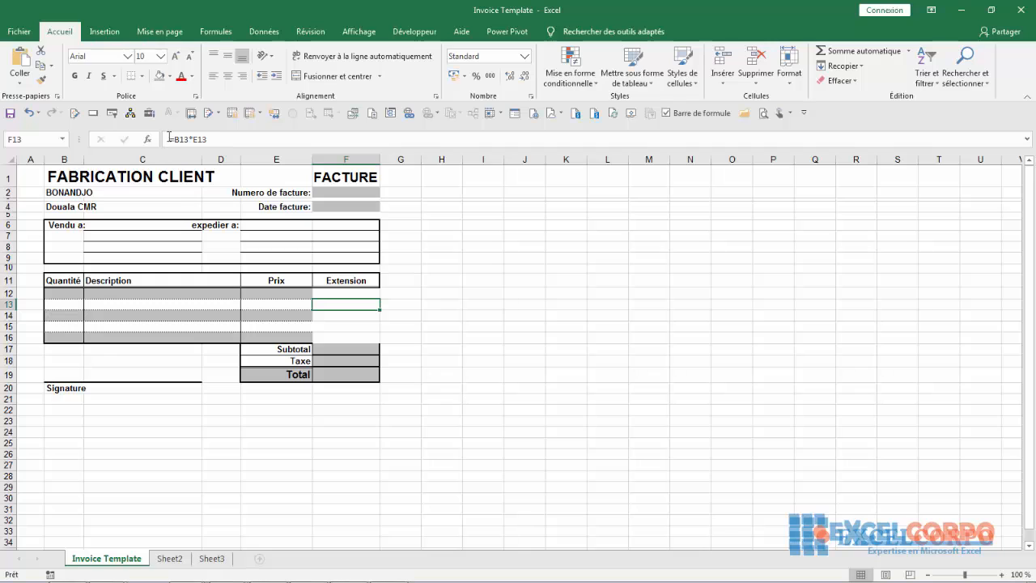
left_click(346, 316)
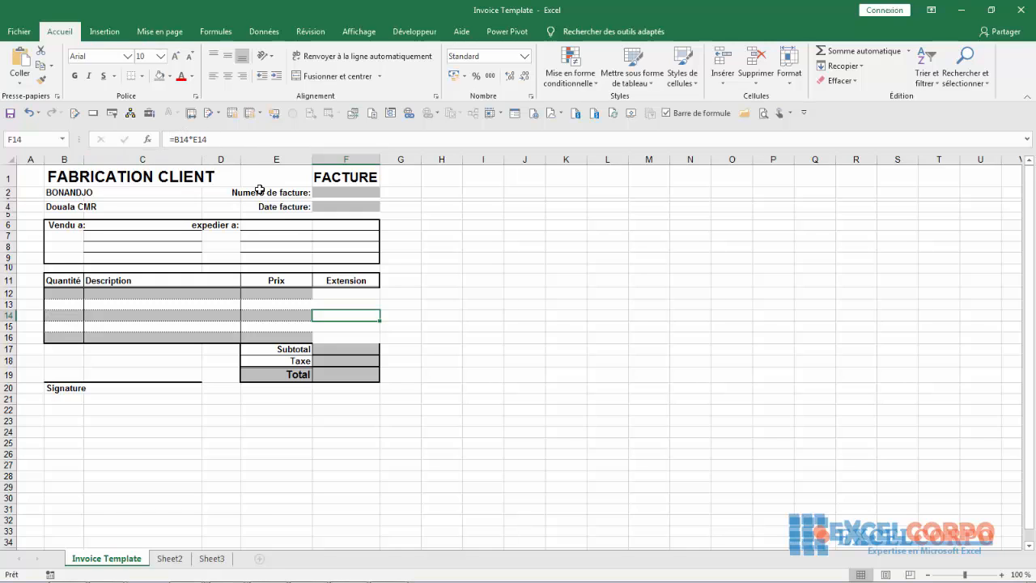
left_click(340, 327)
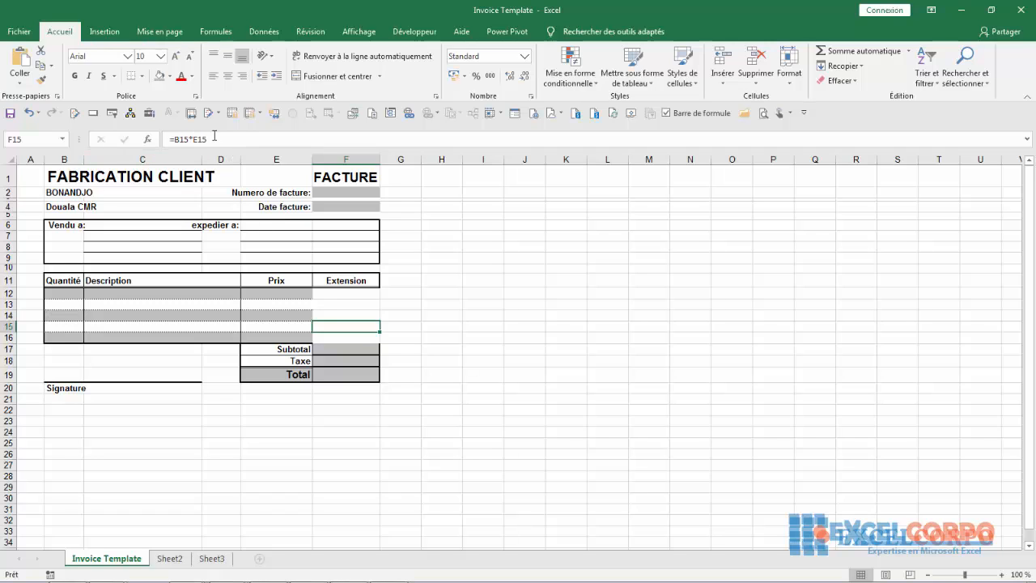
left_click(343, 340)
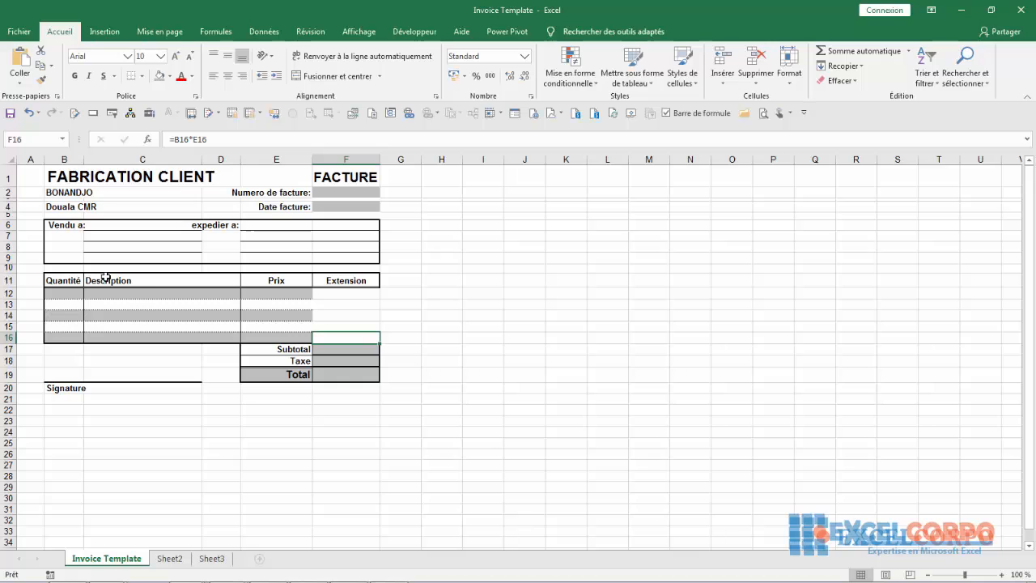
Fill in the first invoice line (row 12) with quantity 1 and price 1500.
left_click(62, 294)
type("1")
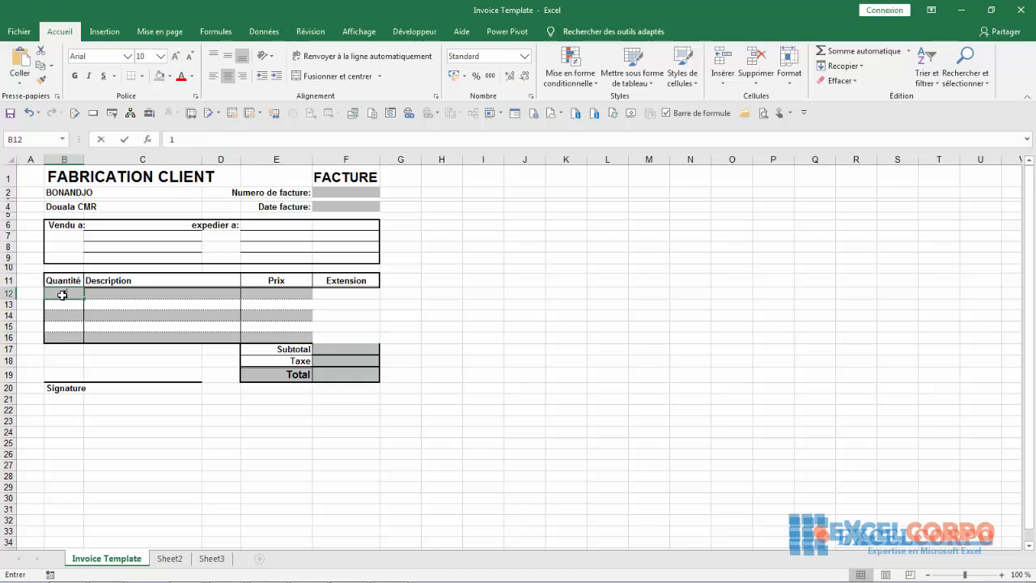
left_click(265, 296)
type("1500")
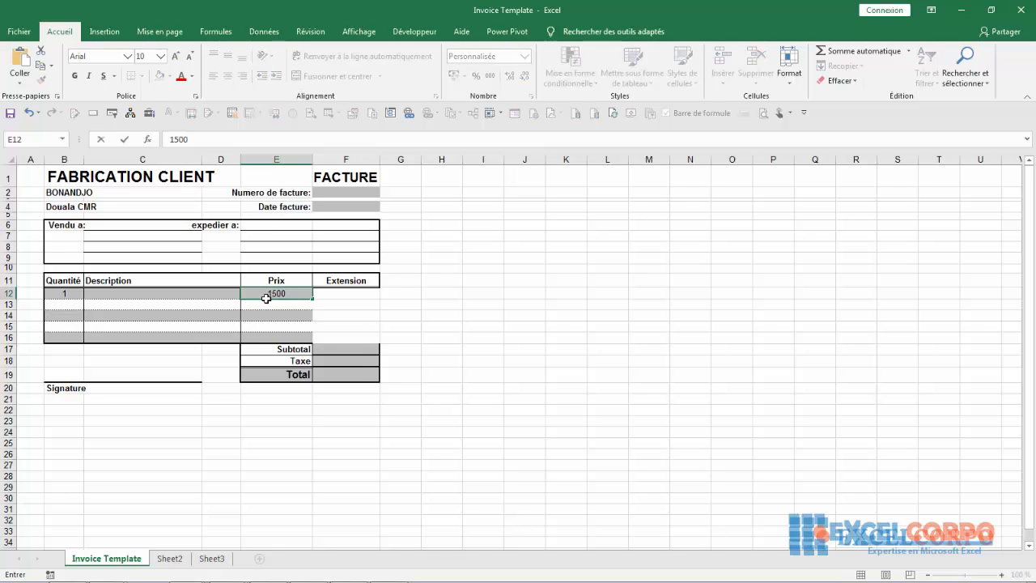
key("Return")
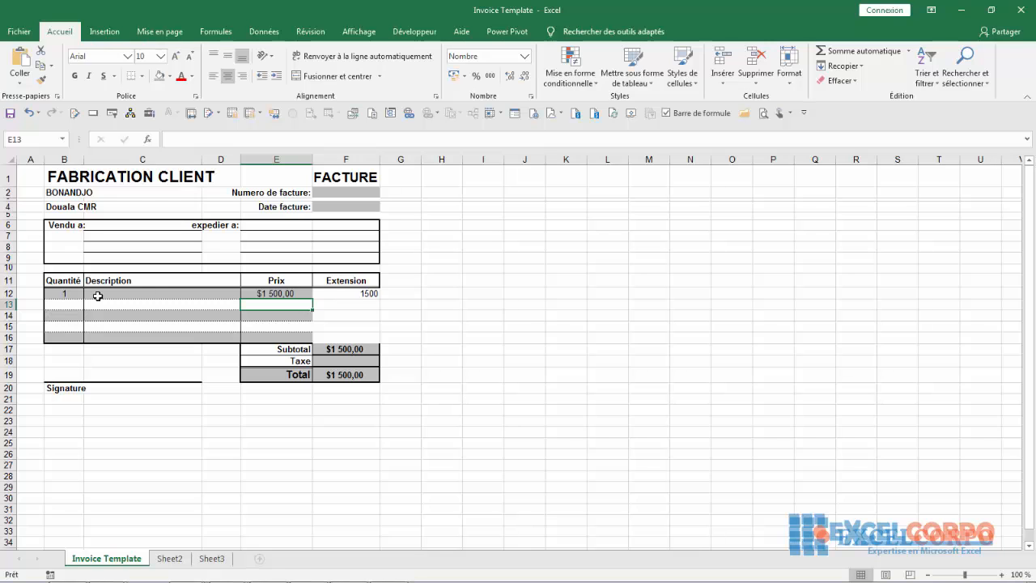
Fill in the second invoice line (row 13) with quantity 2 and price 500.
left_click(75, 304)
type("2")
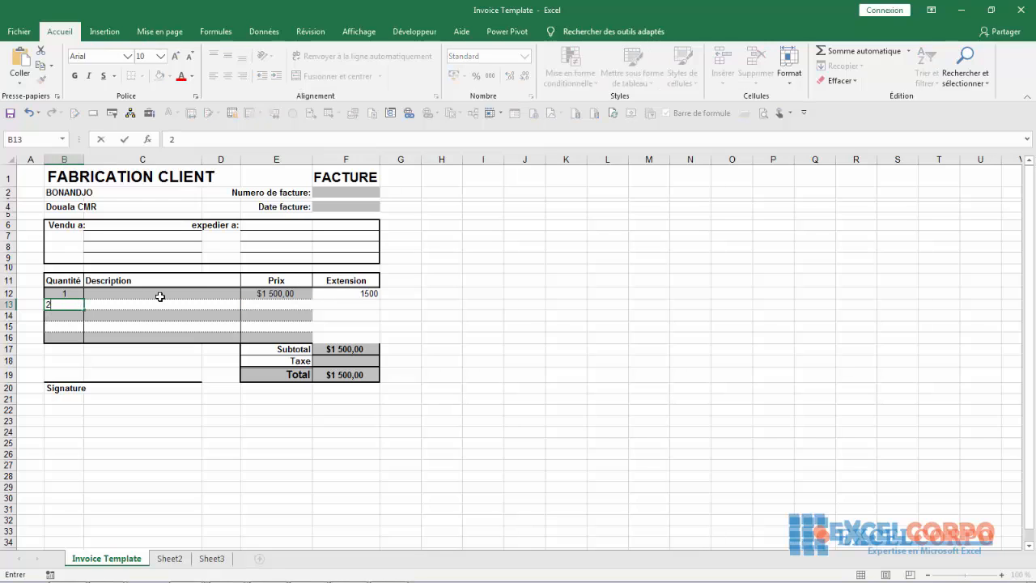
left_click(278, 304)
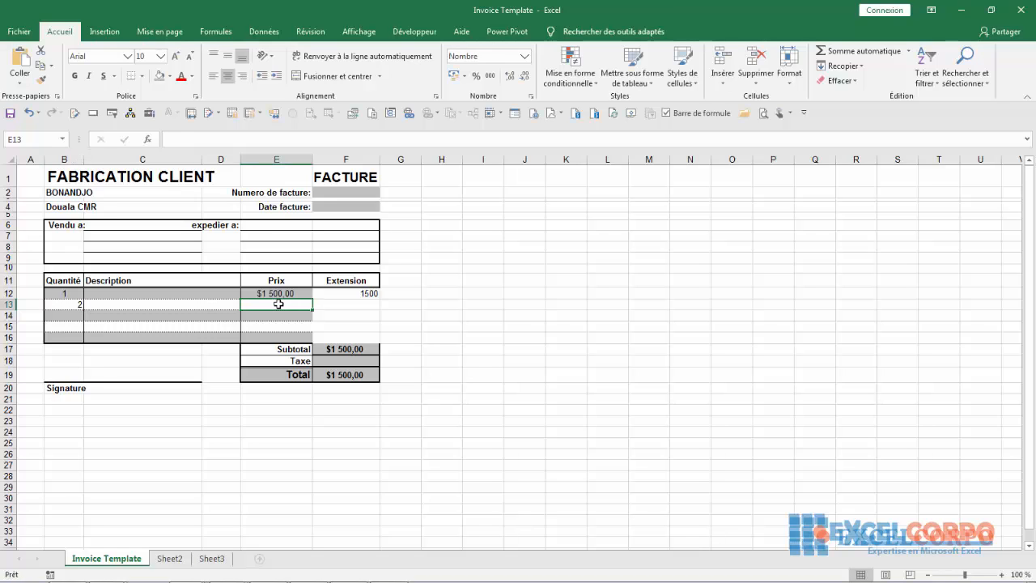
type("500")
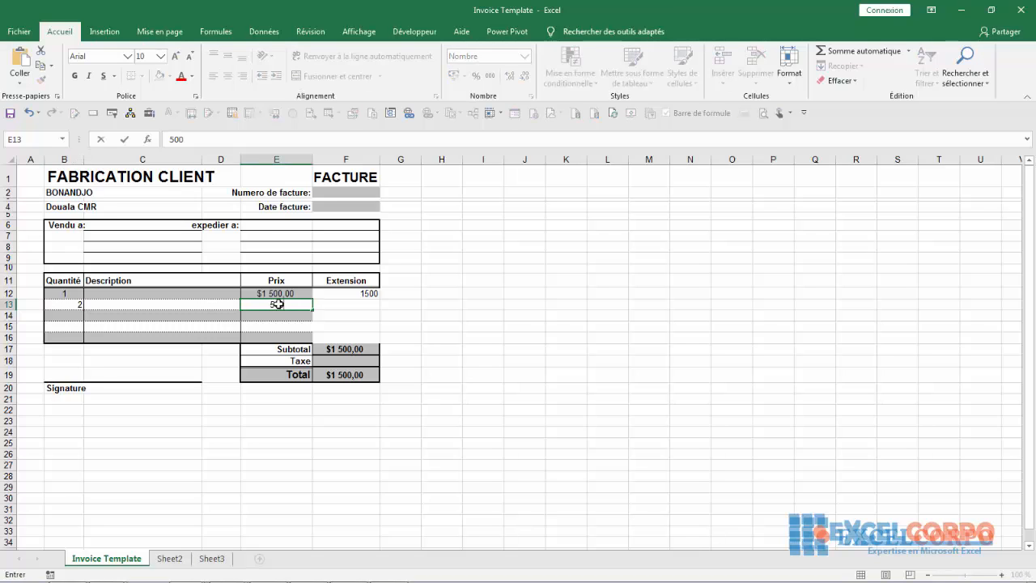
key("Return")
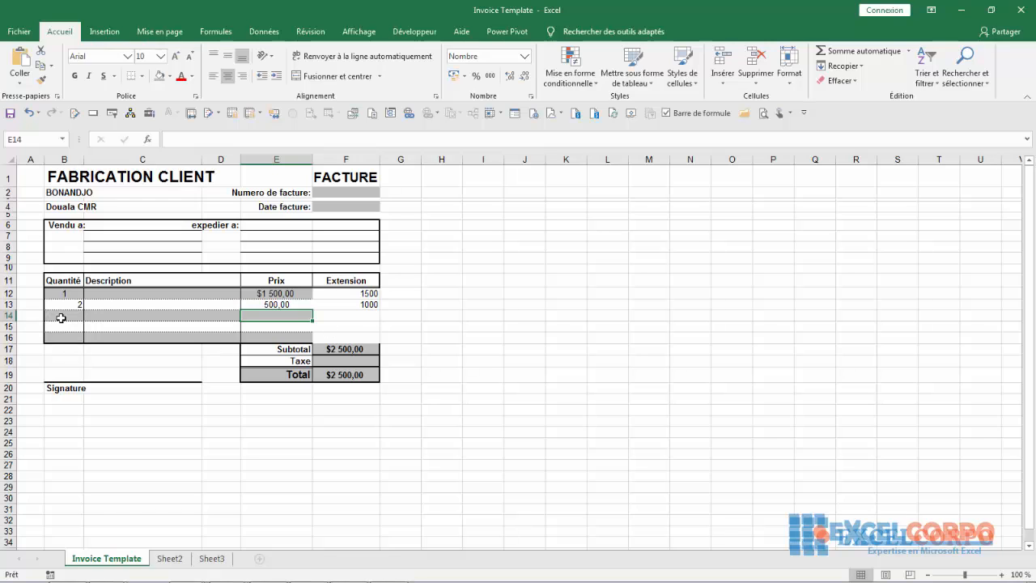
Fill in the third invoice line (row 14) with quantity 5 and price 800.
left_click(61, 318)
type("5")
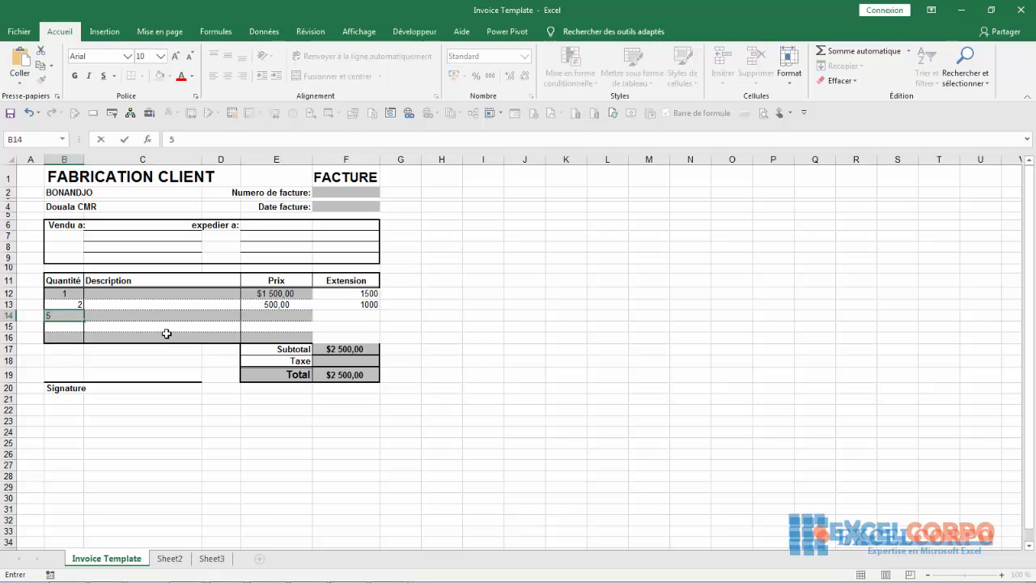
left_click(283, 313)
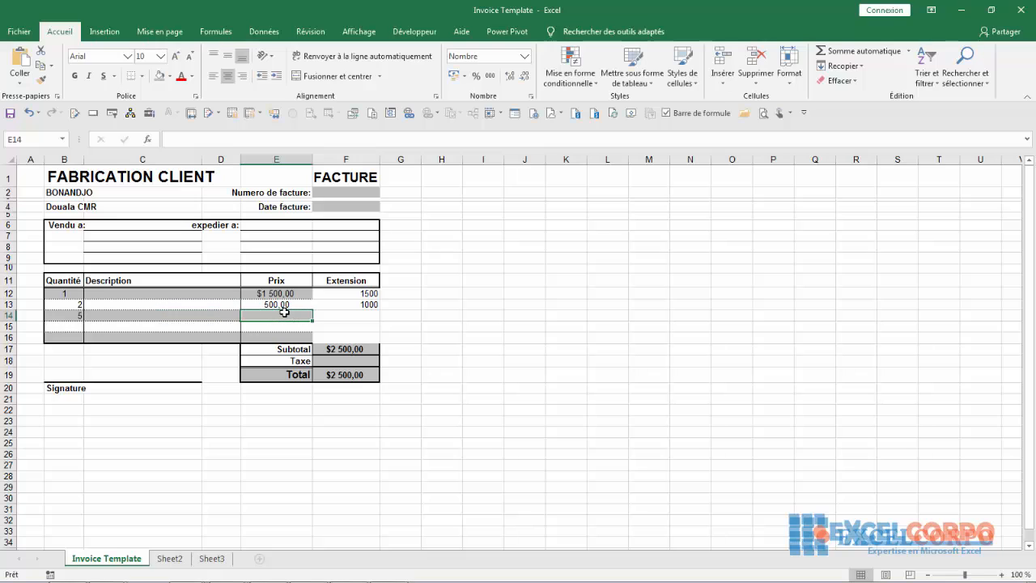
type("8")
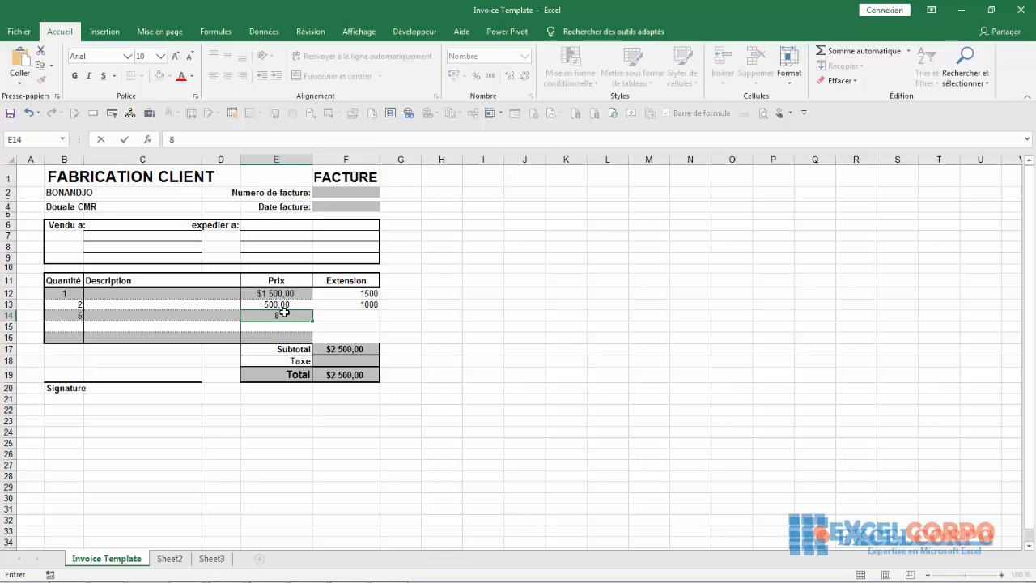
type("00")
key("Return")
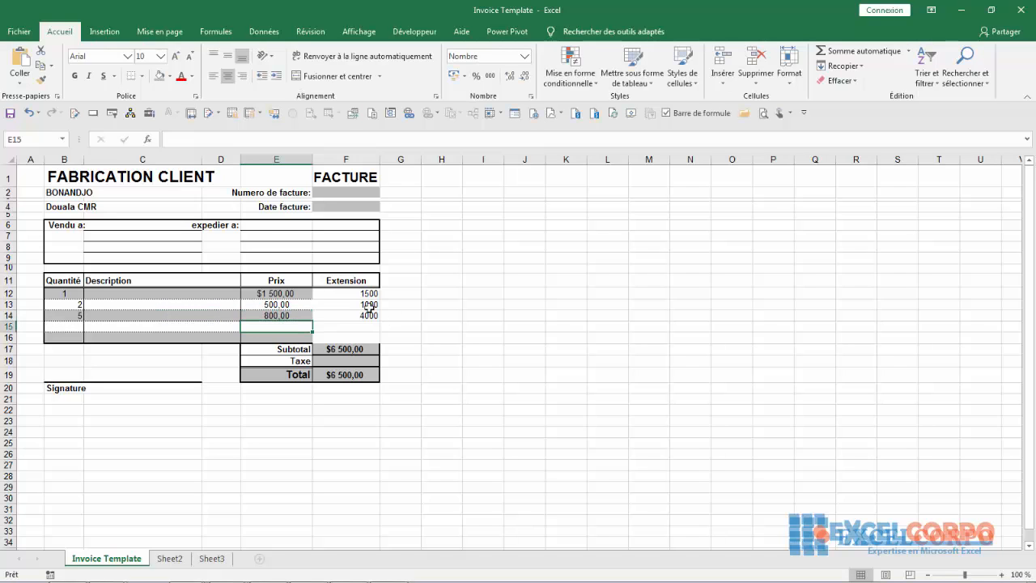
Fill in the fourth invoice line (row 15) with quantity 4 and price 200.
left_click(75, 324)
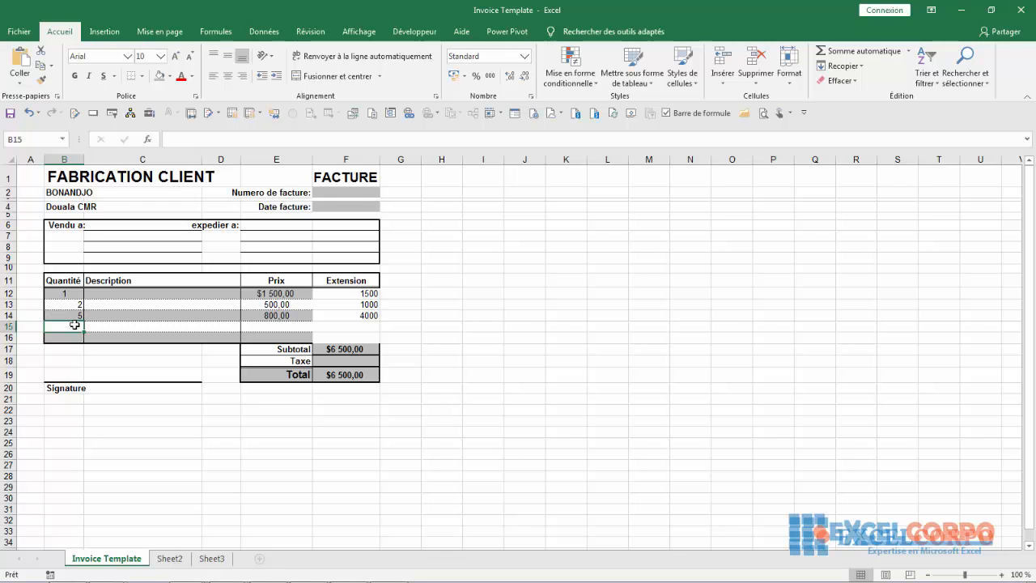
type("4")
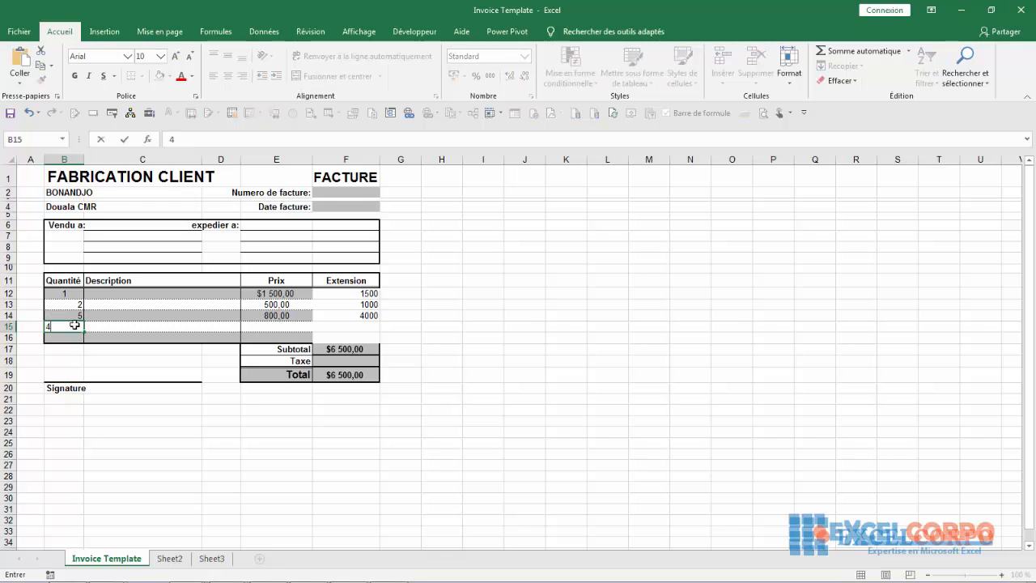
left_click(280, 327)
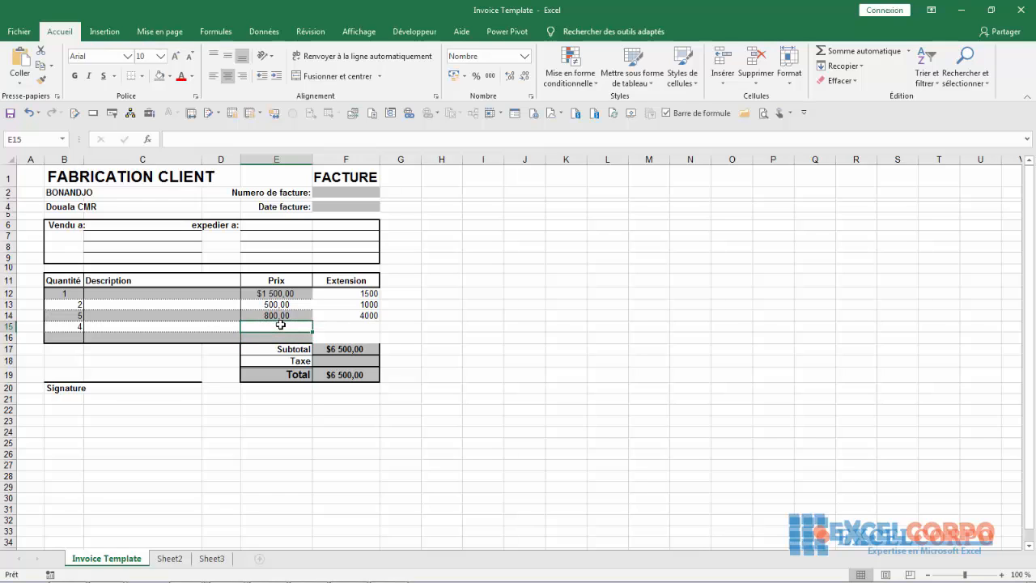
type("éàà")
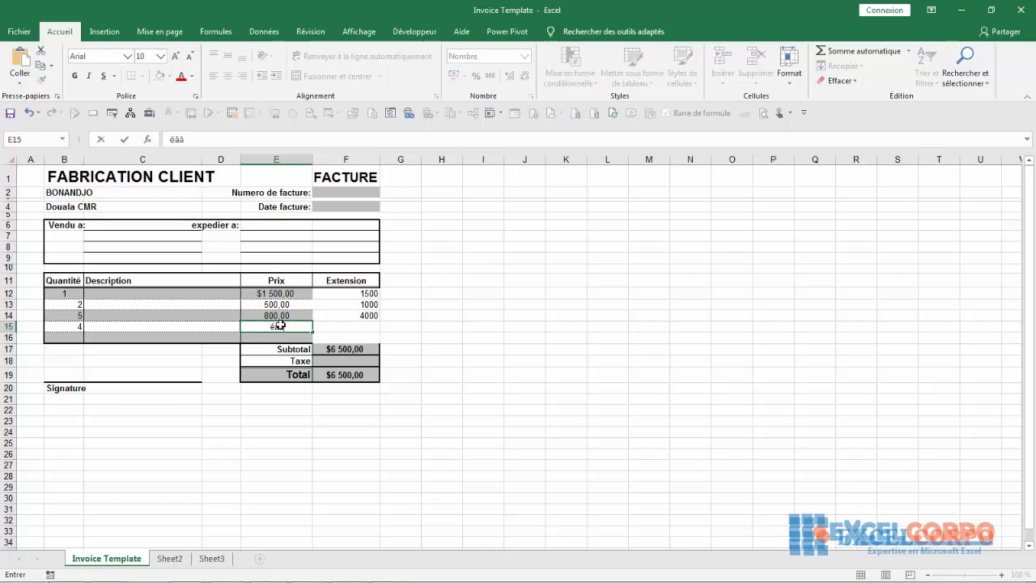
key("BackSpace")
key("BackSpace")
key("BackSpace")
type("200")
key("Return")
Fill in the fifth invoice line (row 16) with quantity 4 and price 300.
left_click(78, 338)
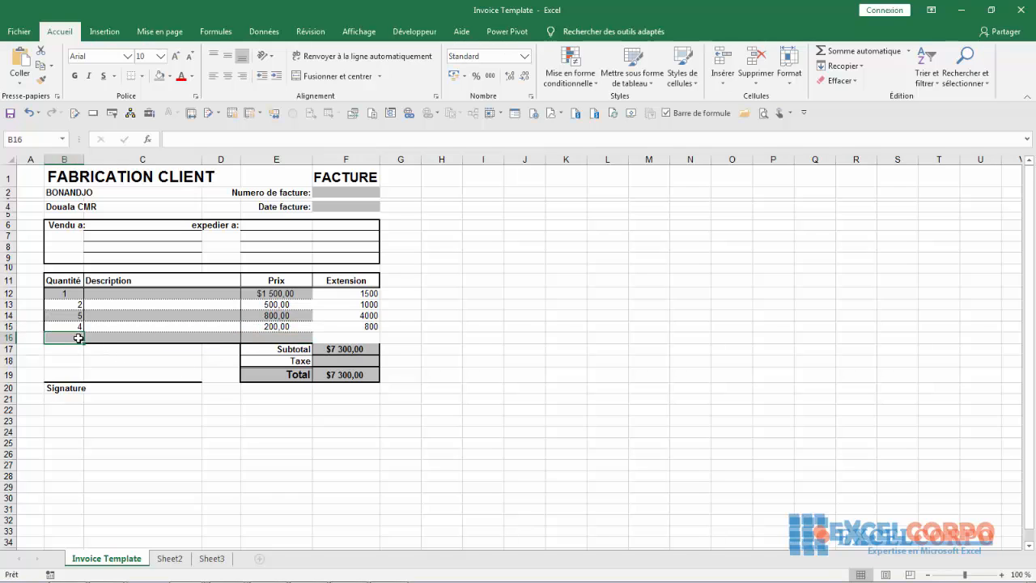
type("4")
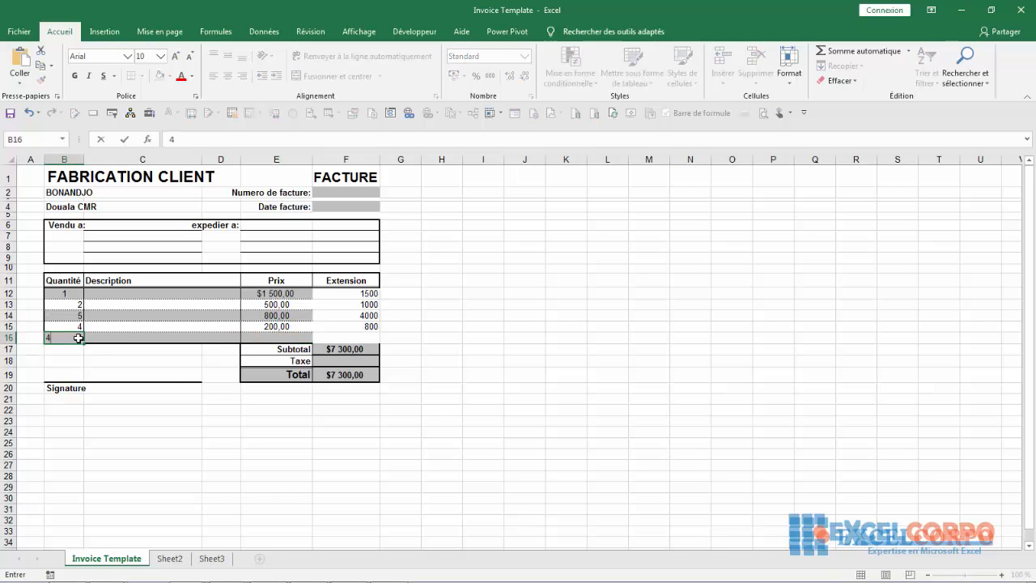
double_click(279, 336)
type("300")
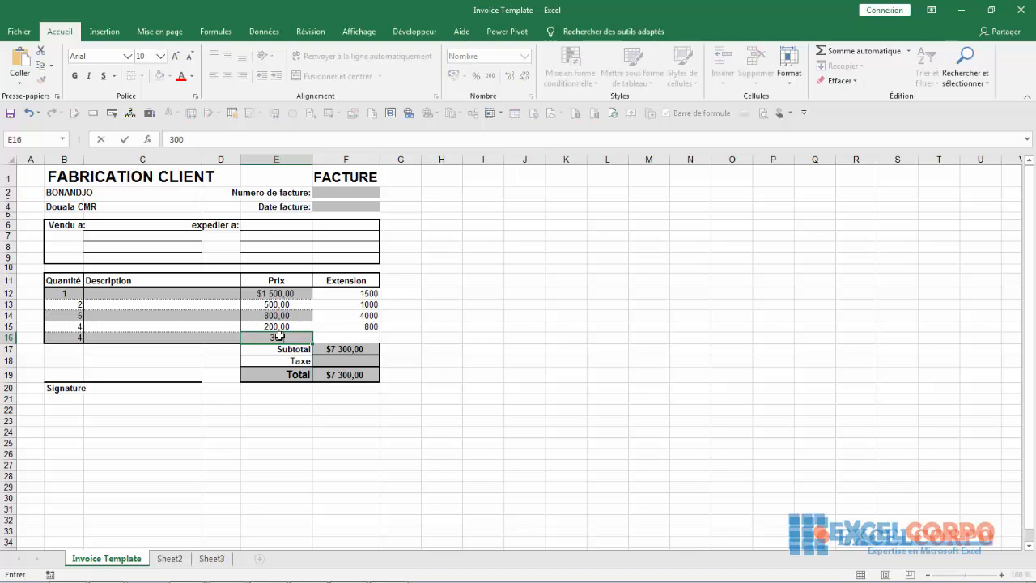
key("Return")
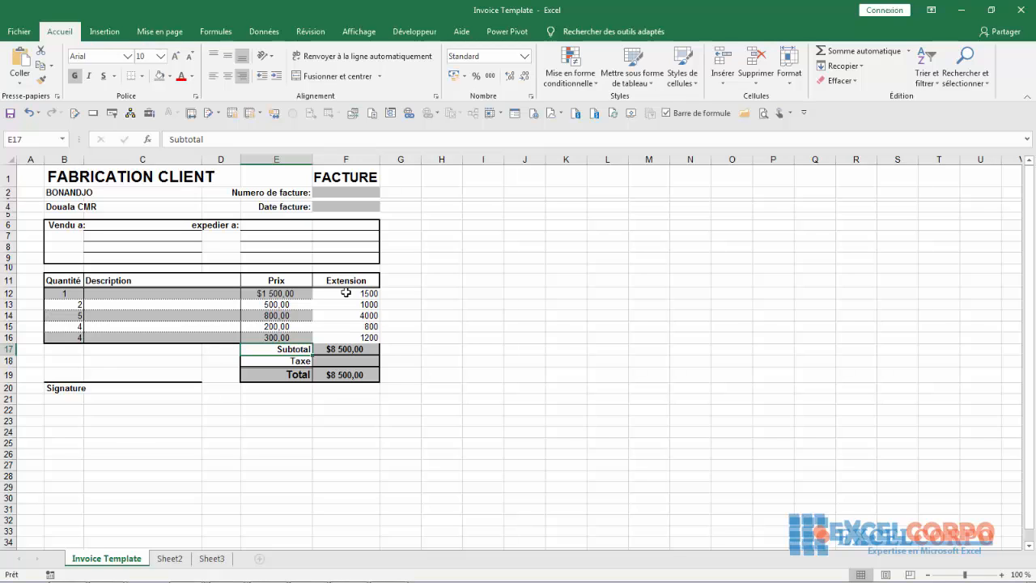
Replace the individual Extension formulas in F12:F16 with the single array formula =B12:B16*E12:E16.
left_click_drag(345, 294, 358, 349)
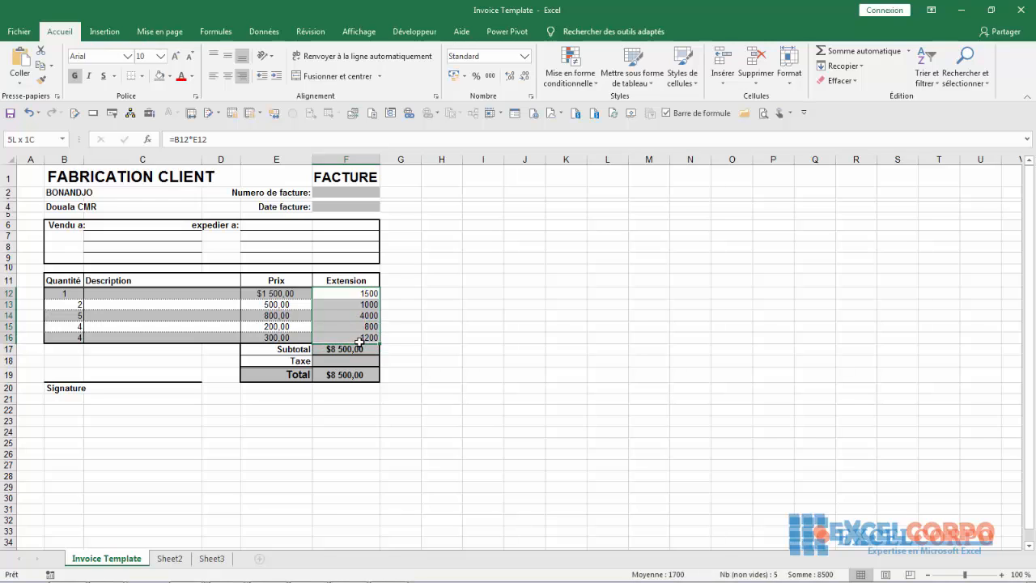
key("BackSpace")
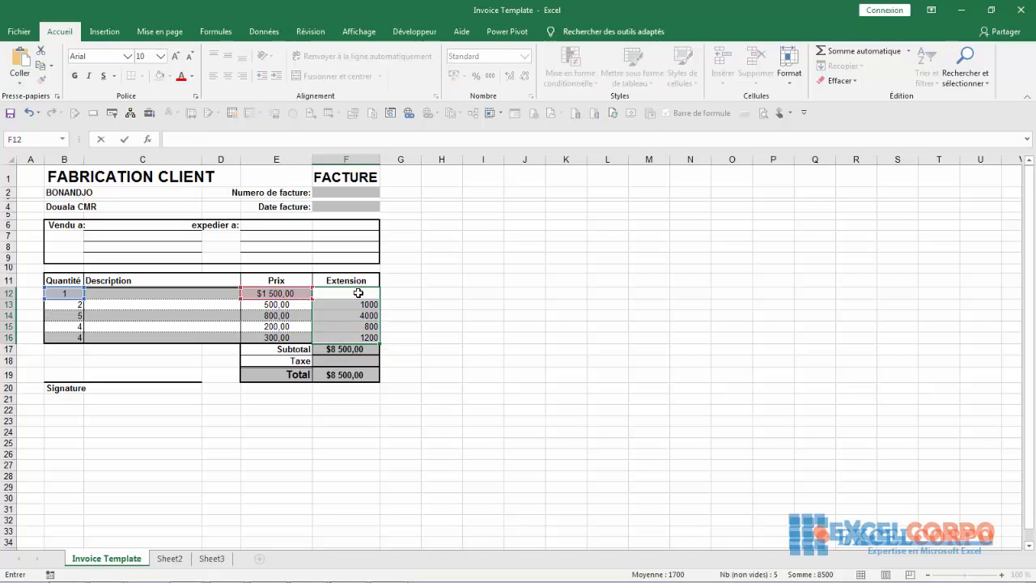
type("=")
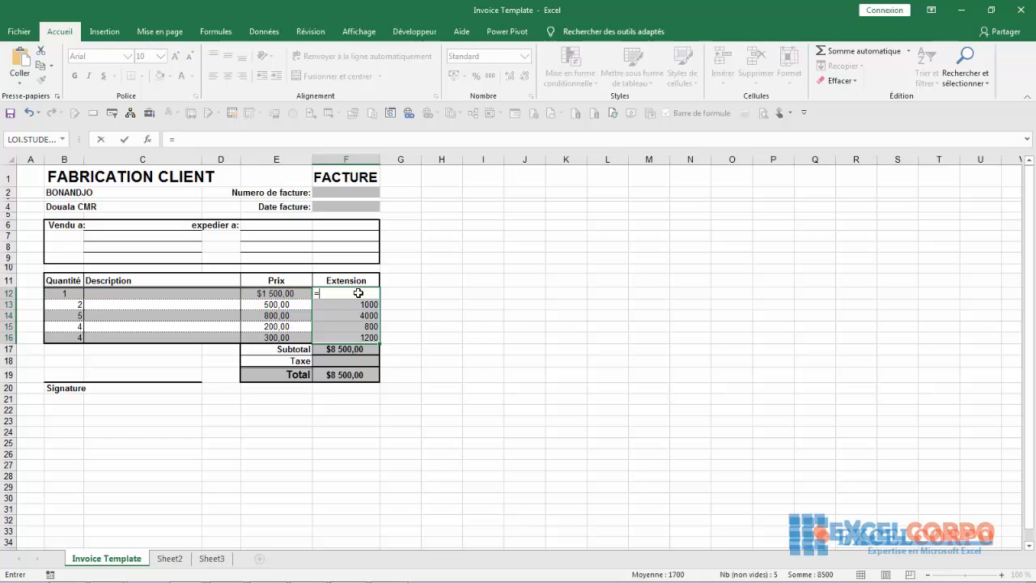
type("B12")
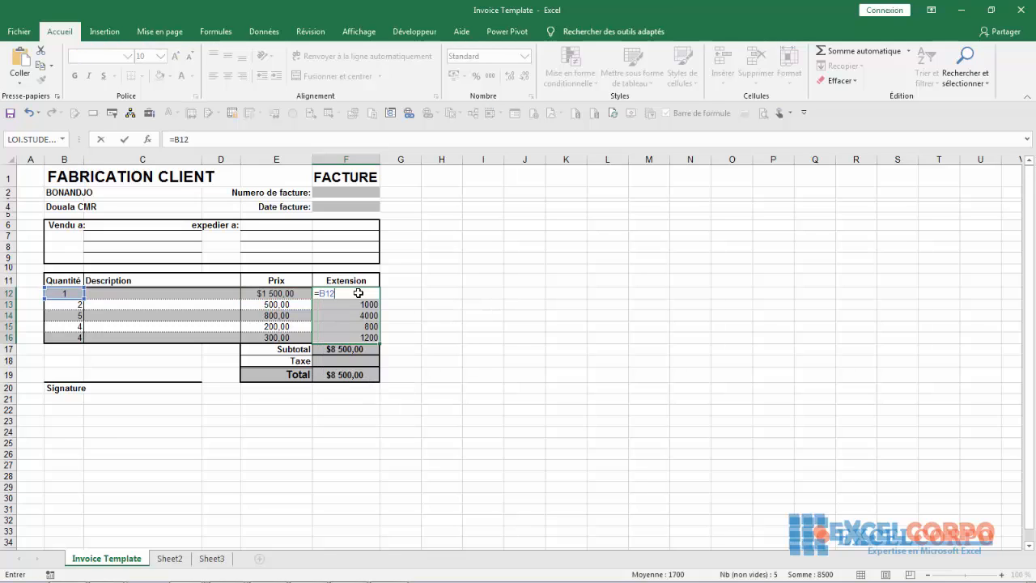
type(":B16")
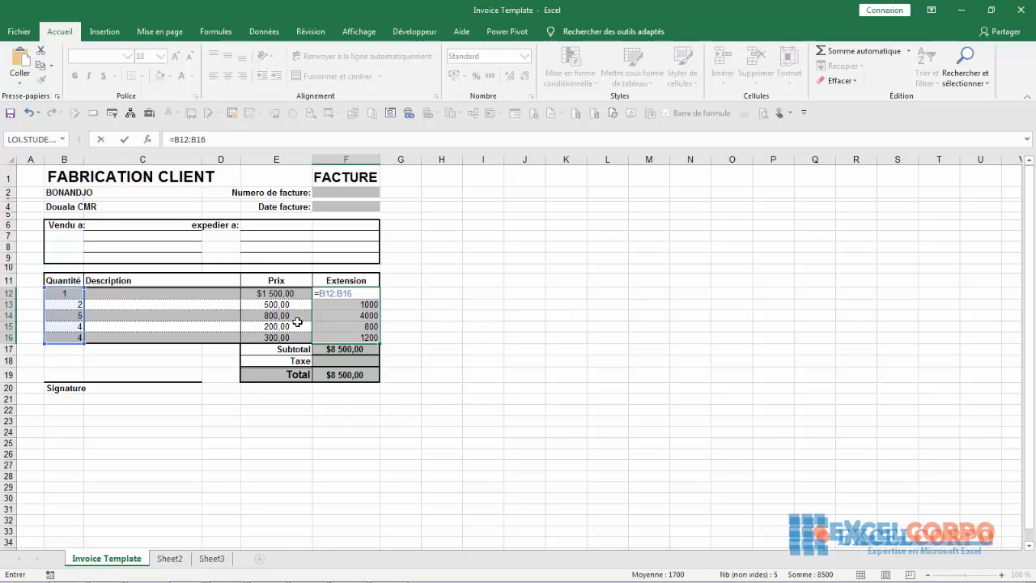
type("*")
left_click_drag(256, 294, 276, 335)
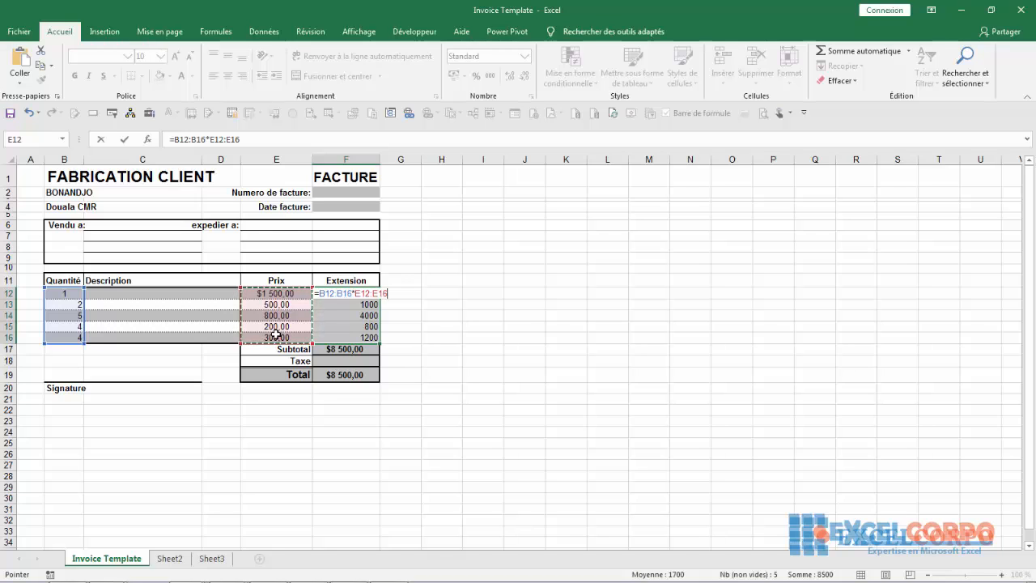
key("ctrl+shift+Return")
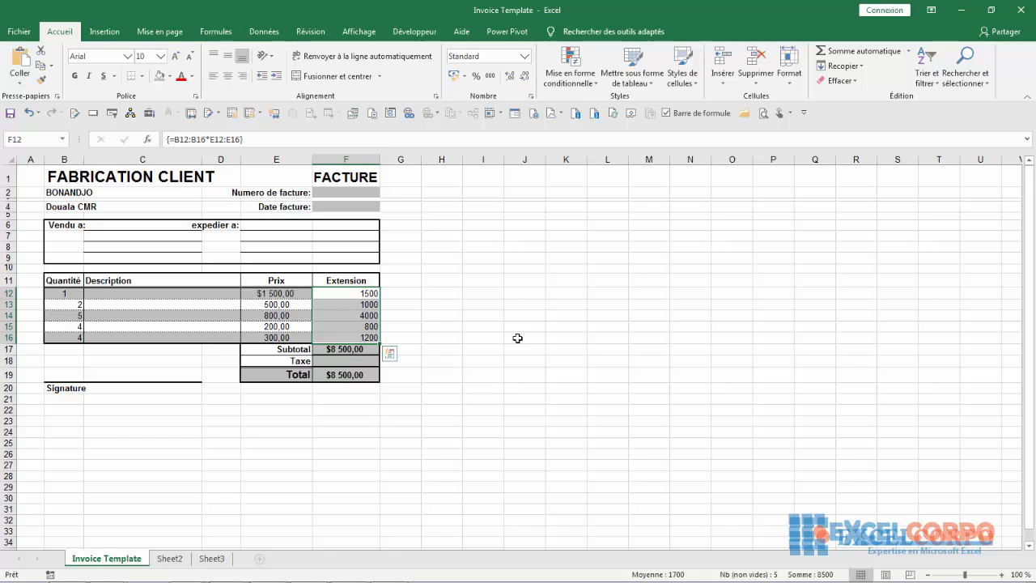
Change the Subtotal formula in F17 to the array formula =SOMME(B12:B16*E12:E16).
left_click(339, 351)
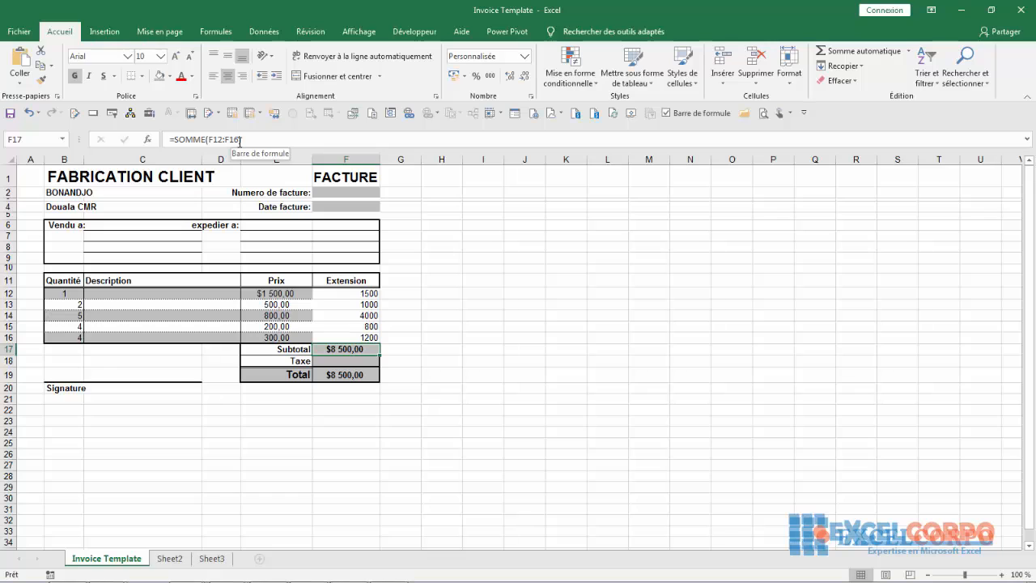
left_click_drag(240, 141, 209, 140)
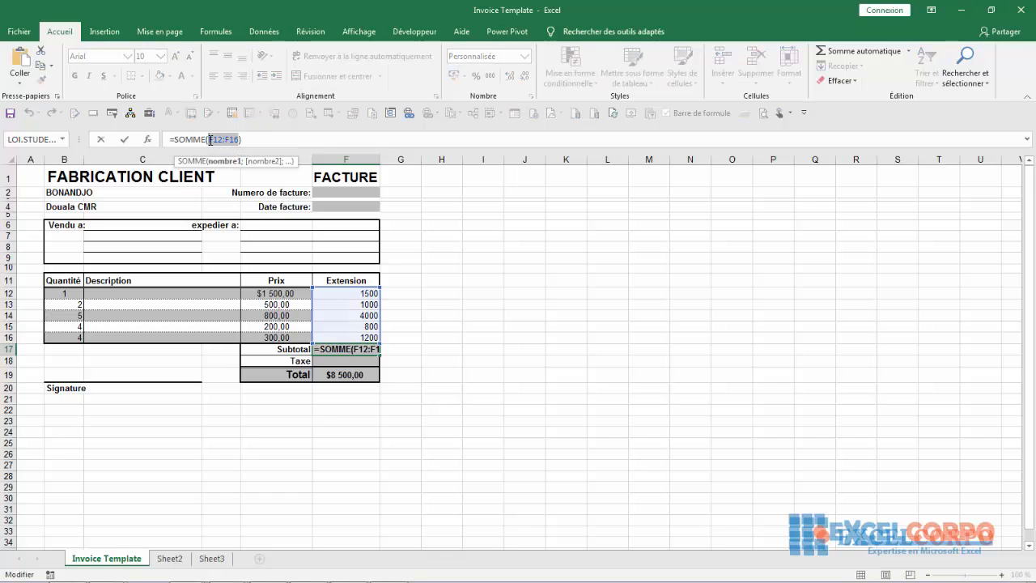
key("Delete")
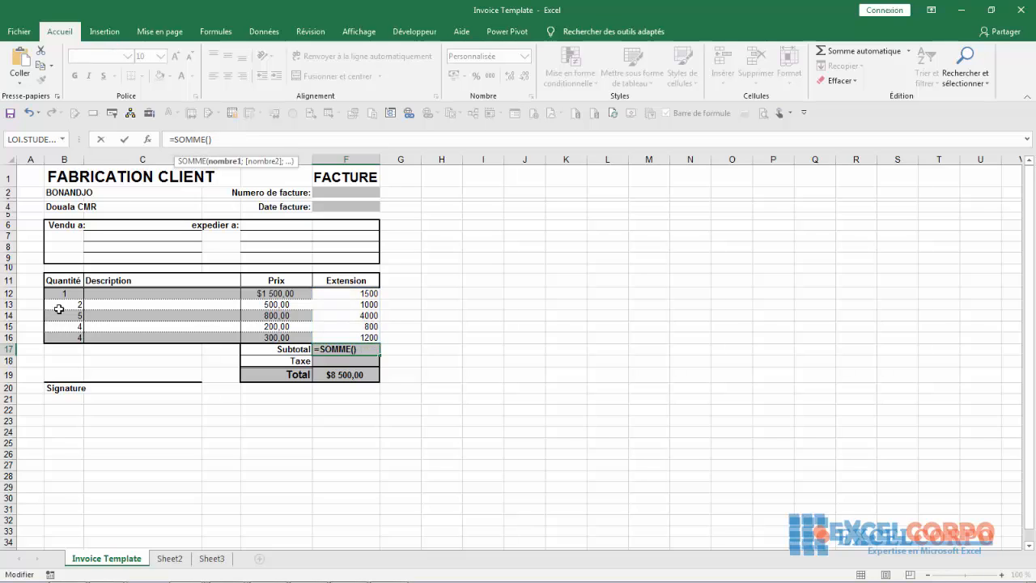
left_click_drag(60, 296, 70, 334)
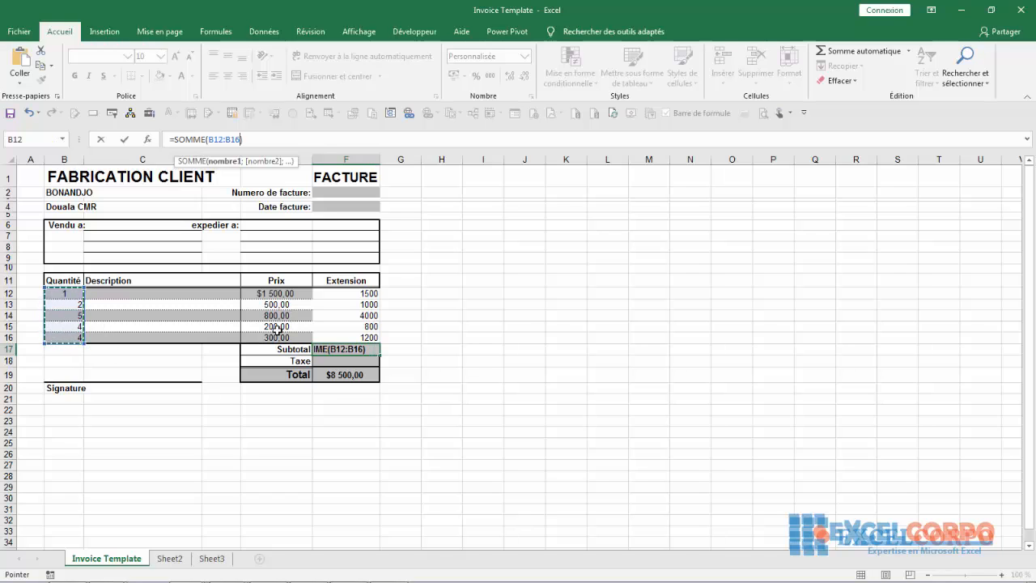
type("*")
left_click_drag(275, 294, 278, 334)
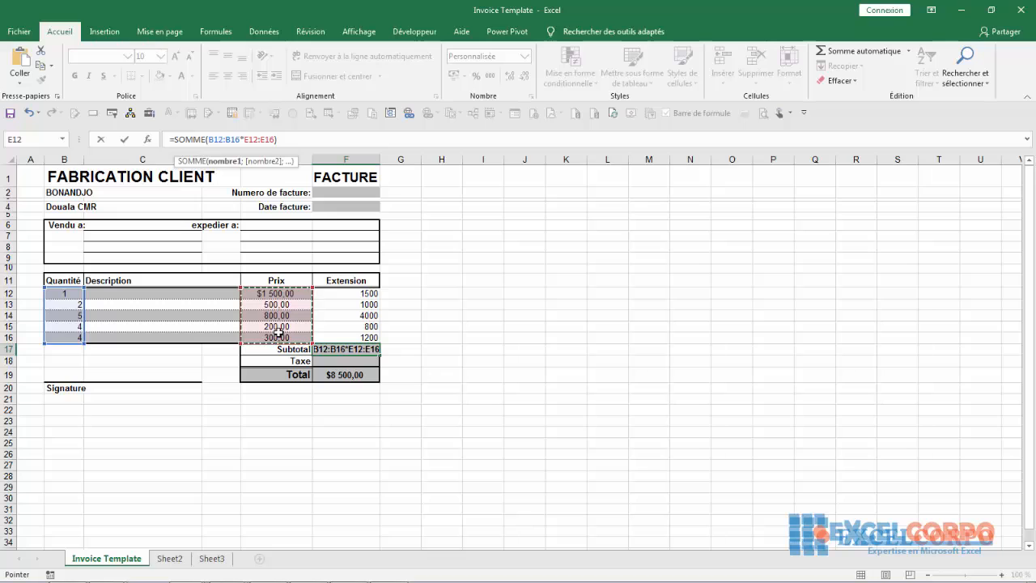
key("ctrl+shift+Return")
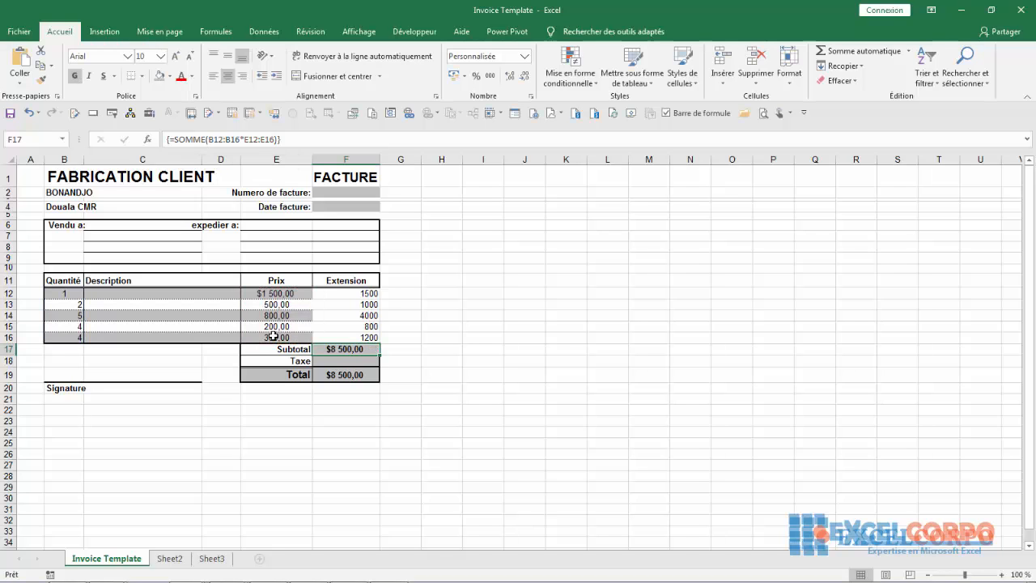
left_click(347, 350)
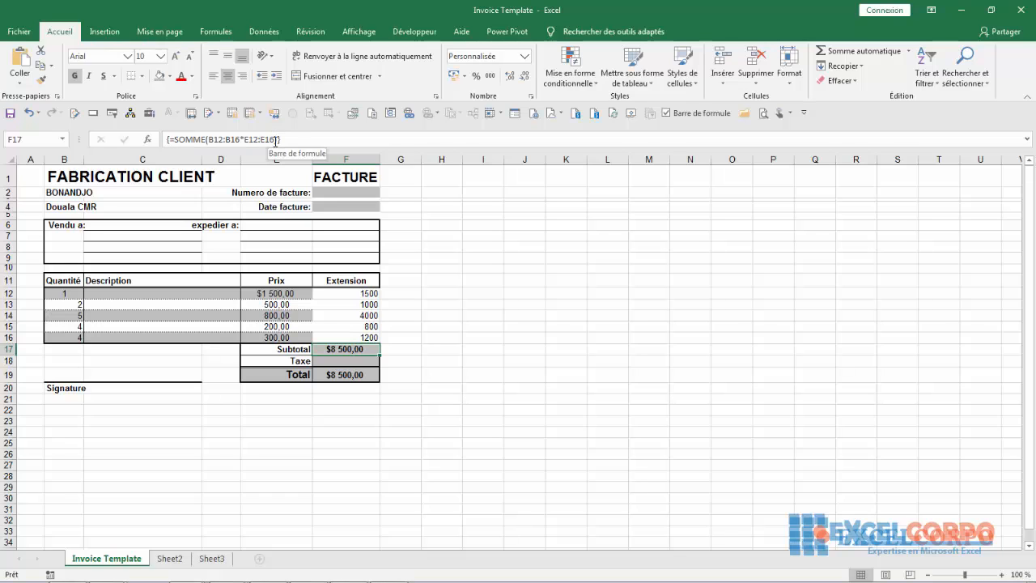
mouse_move(285, 581)
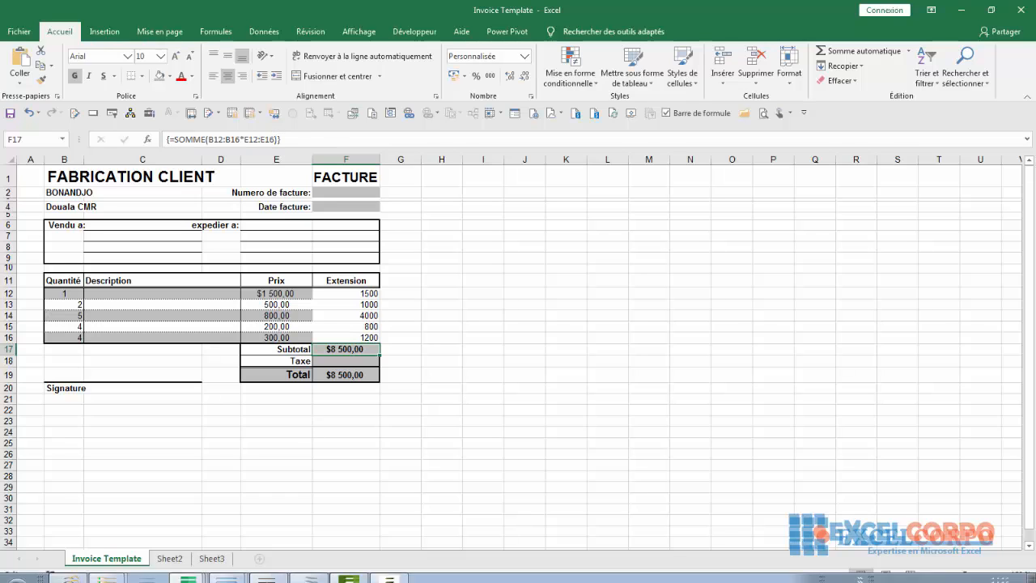
left_click(385, 573)
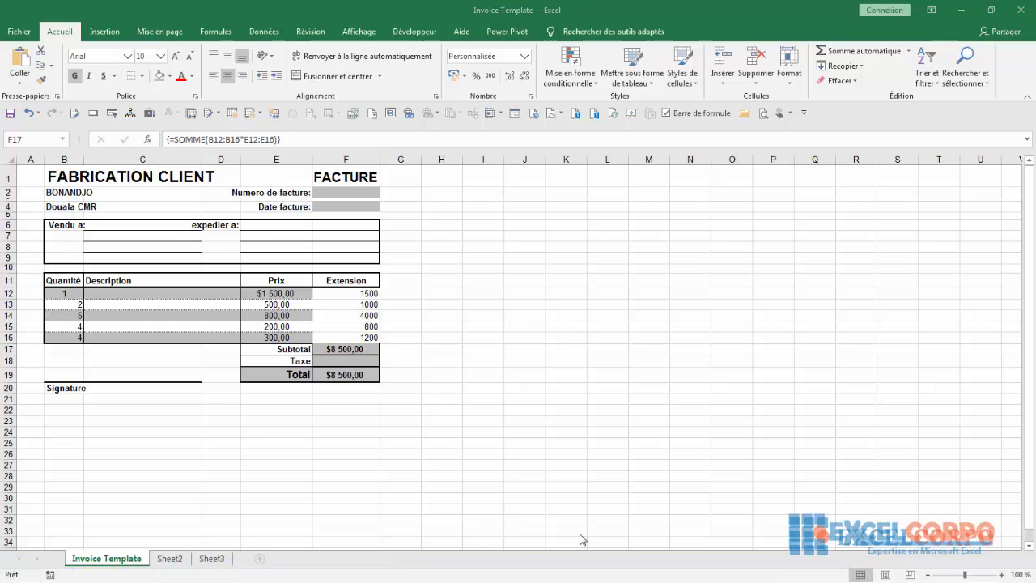
left_click(1002, 532)
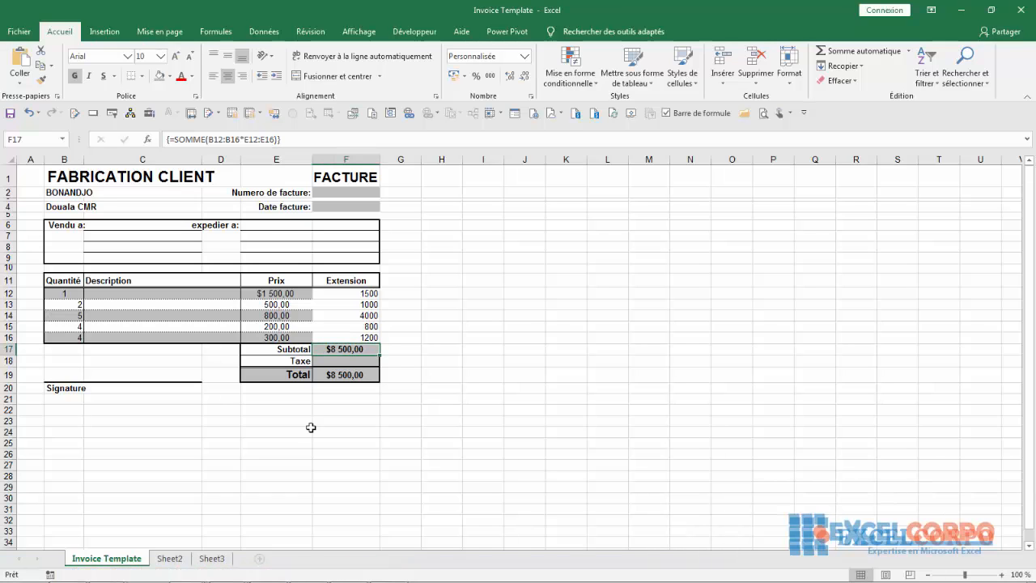
mouse_move(343, 577)
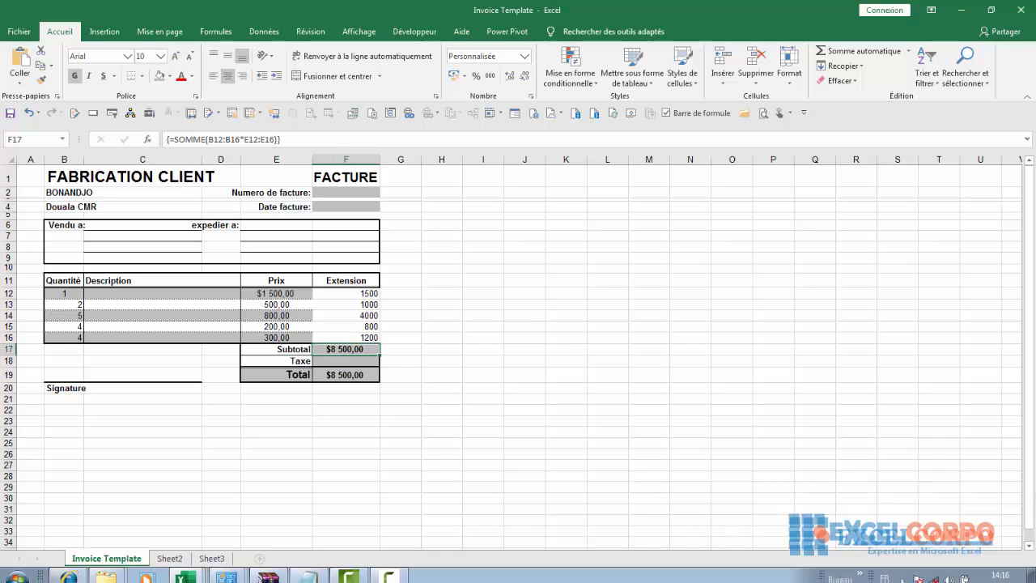
left_click(387, 572)
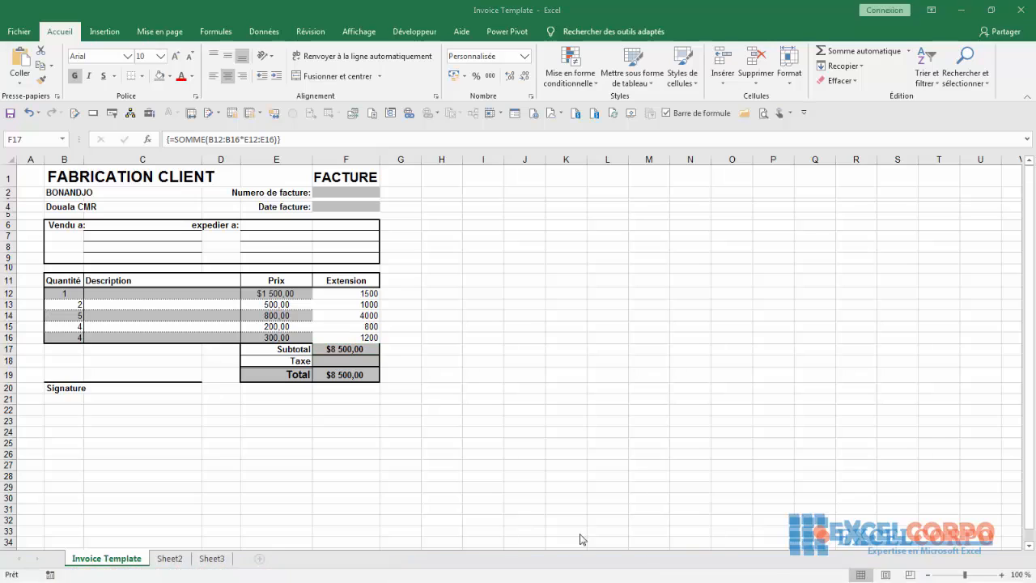
left_click(989, 545)
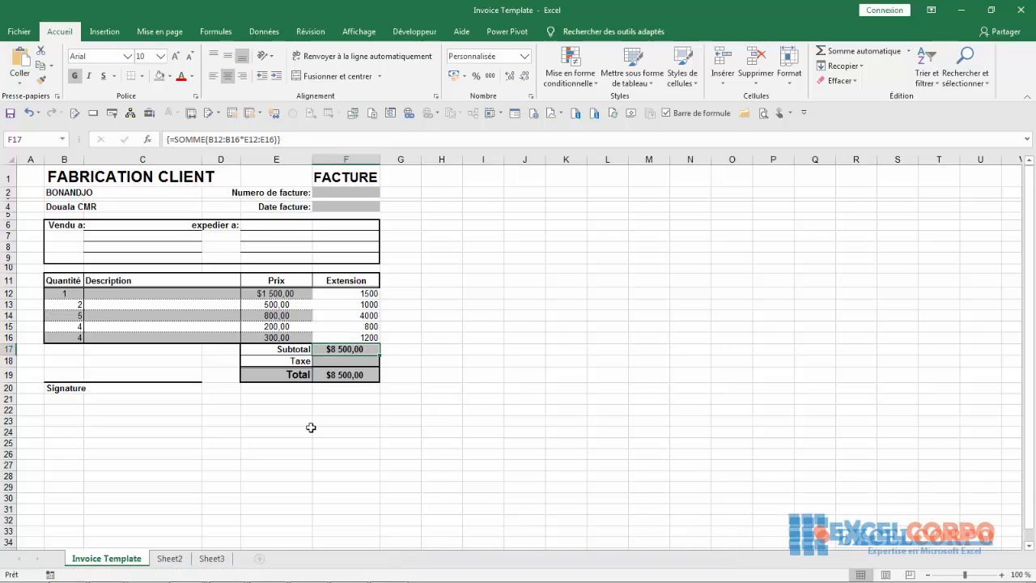
mouse_move(348, 577)
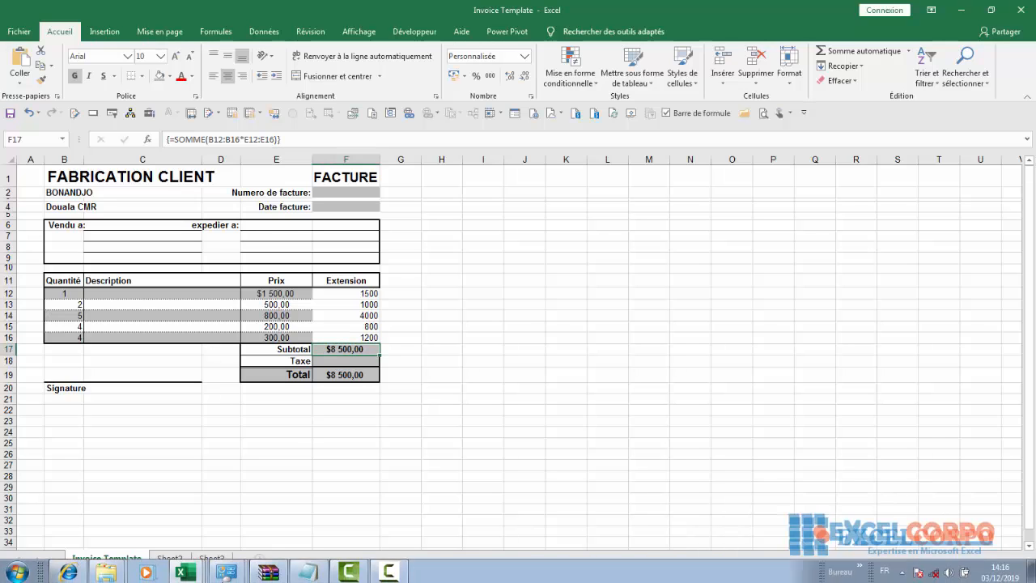
left_click(387, 572)
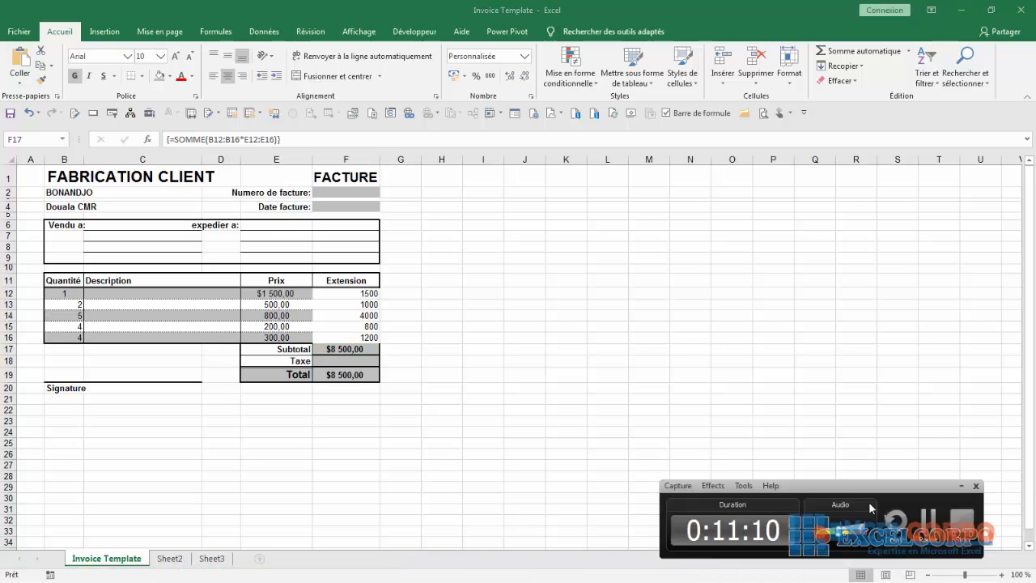
left_click(988, 544)
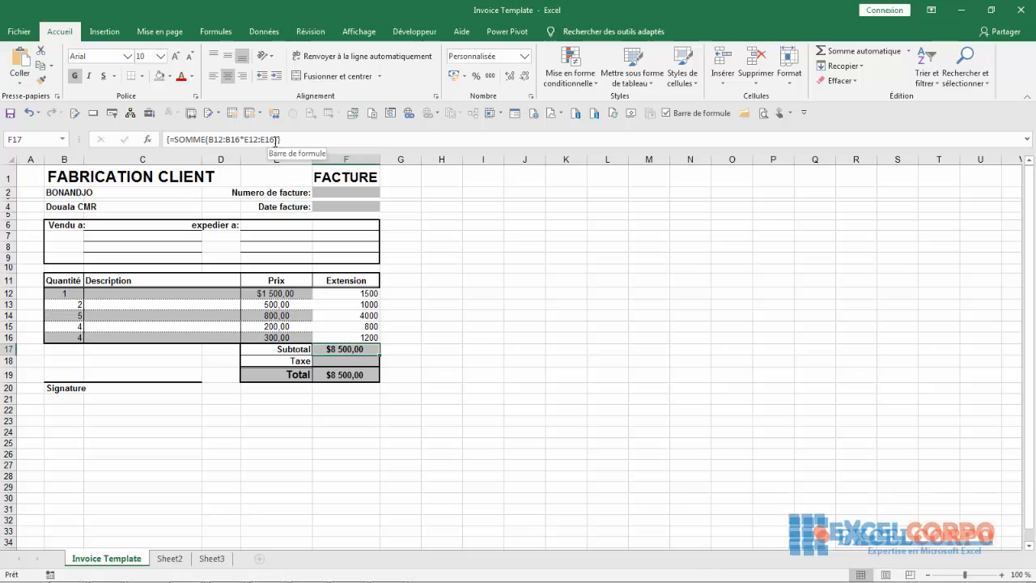
mouse_move(318, 578)
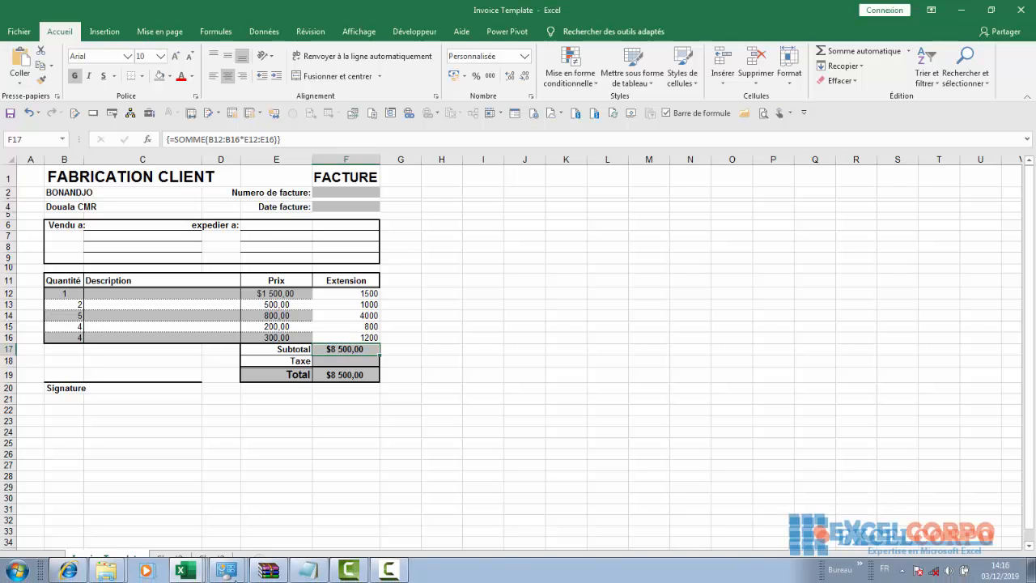
left_click(387, 572)
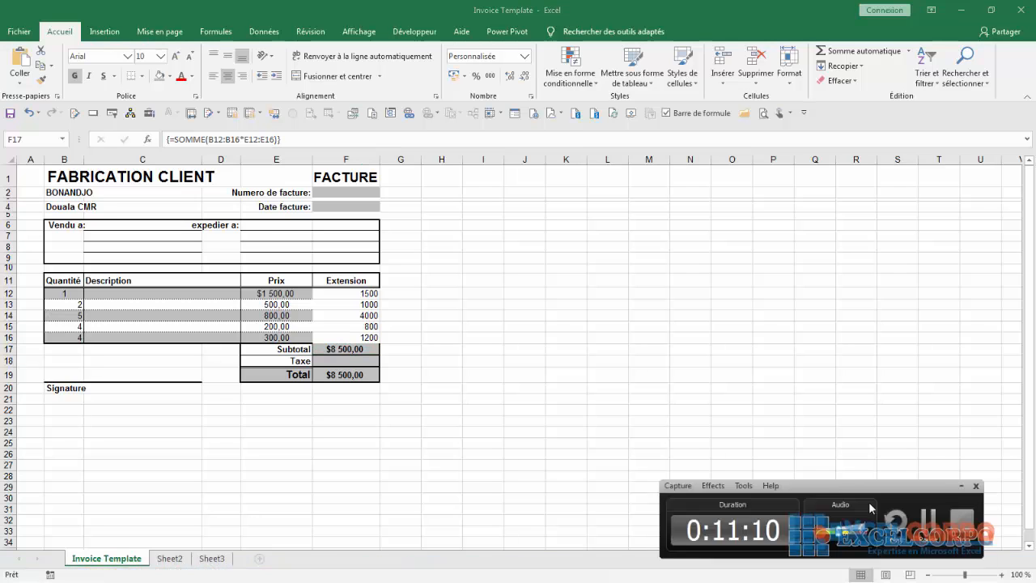
left_click(995, 542)
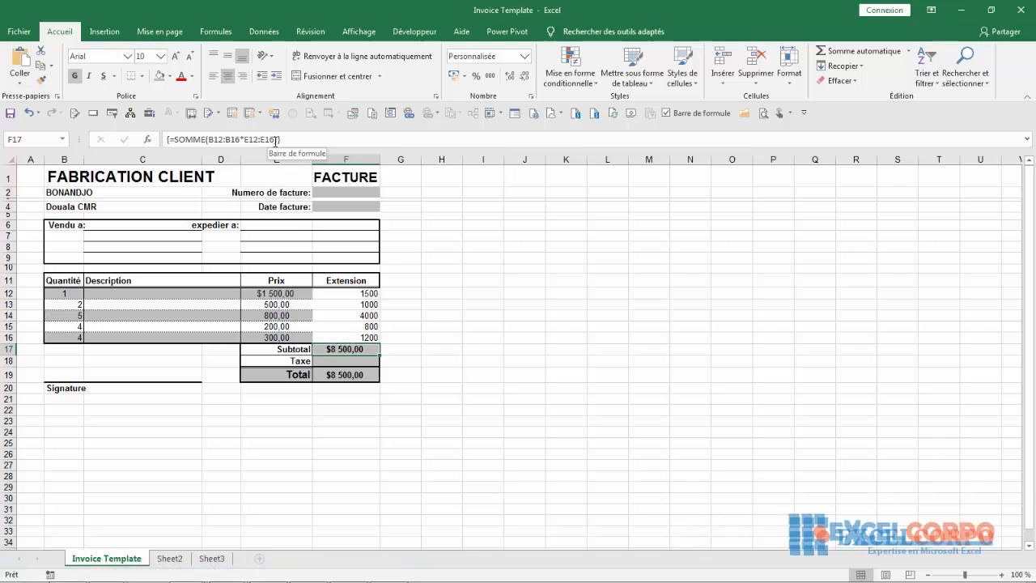
mouse_move(324, 577)
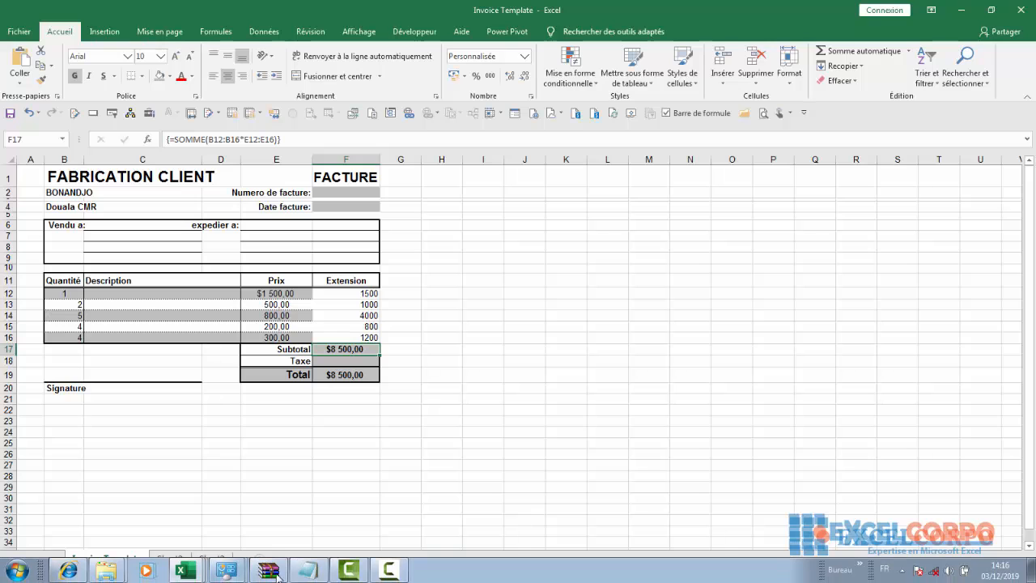
left_click(387, 573)
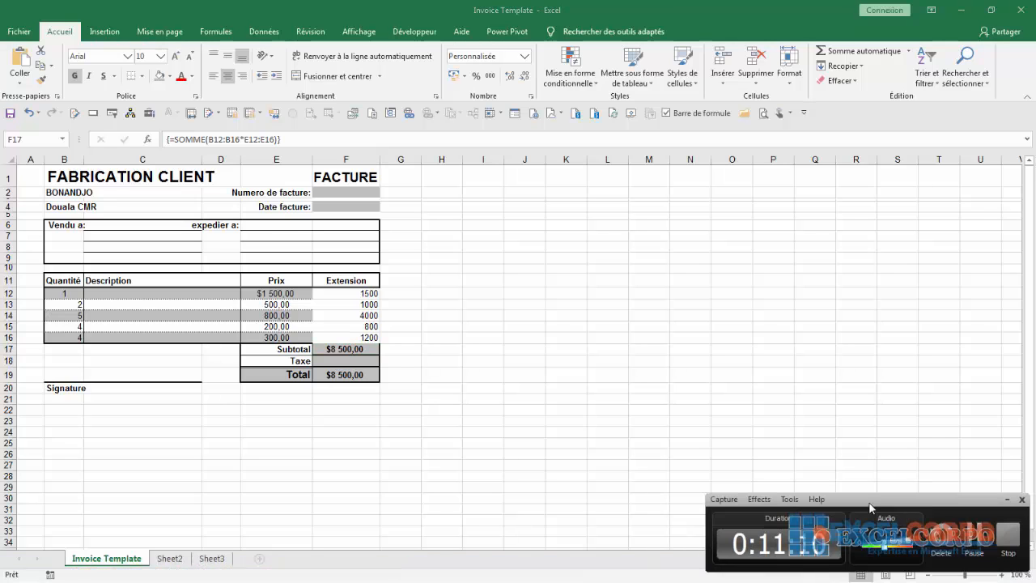
left_click(1004, 539)
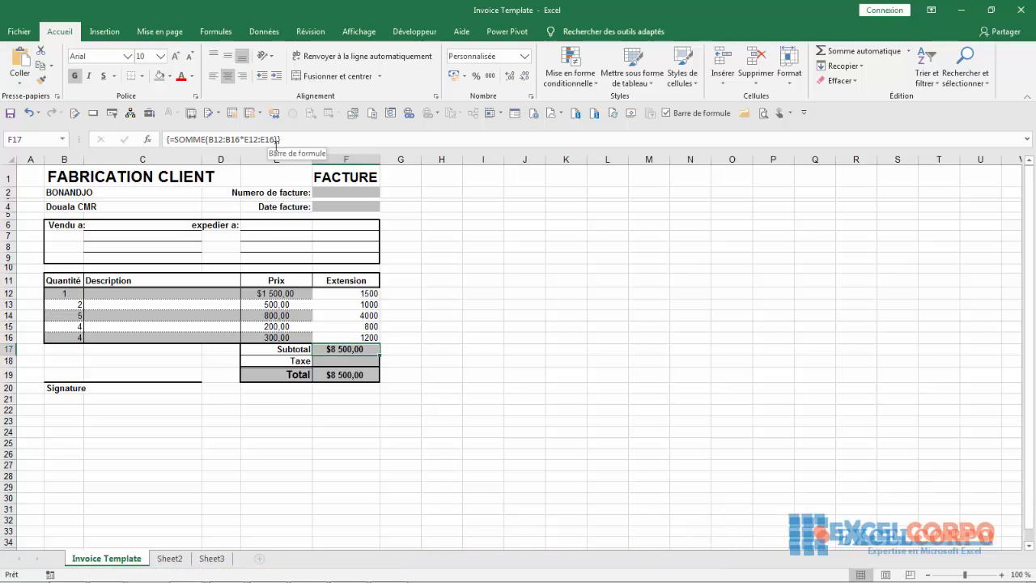
mouse_move(283, 576)
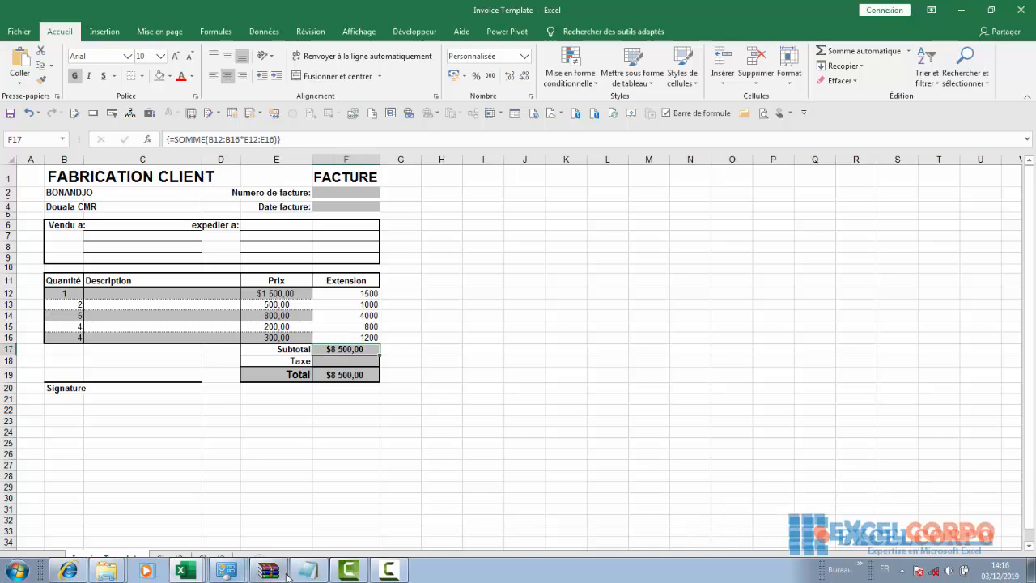
left_click(387, 572)
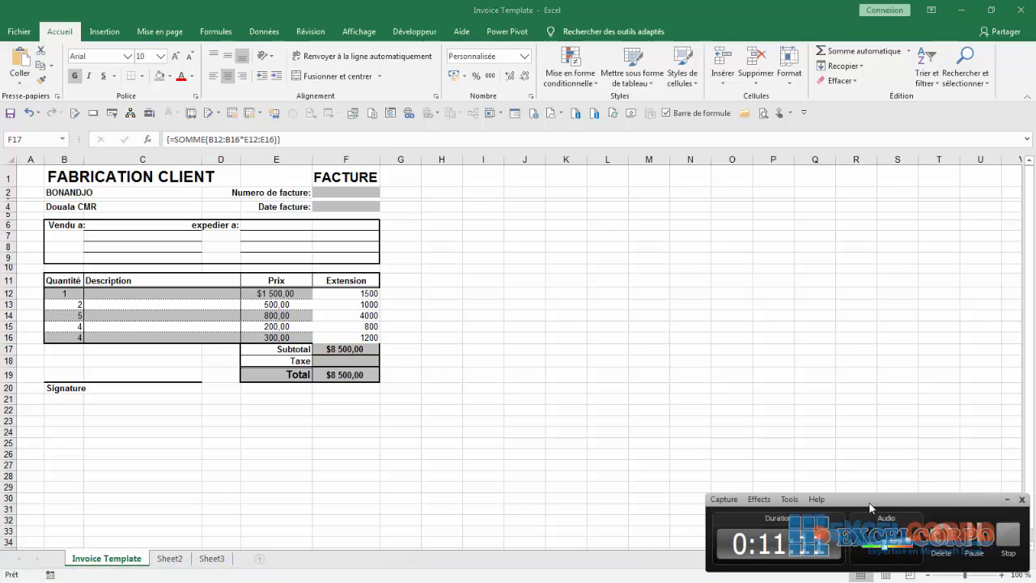